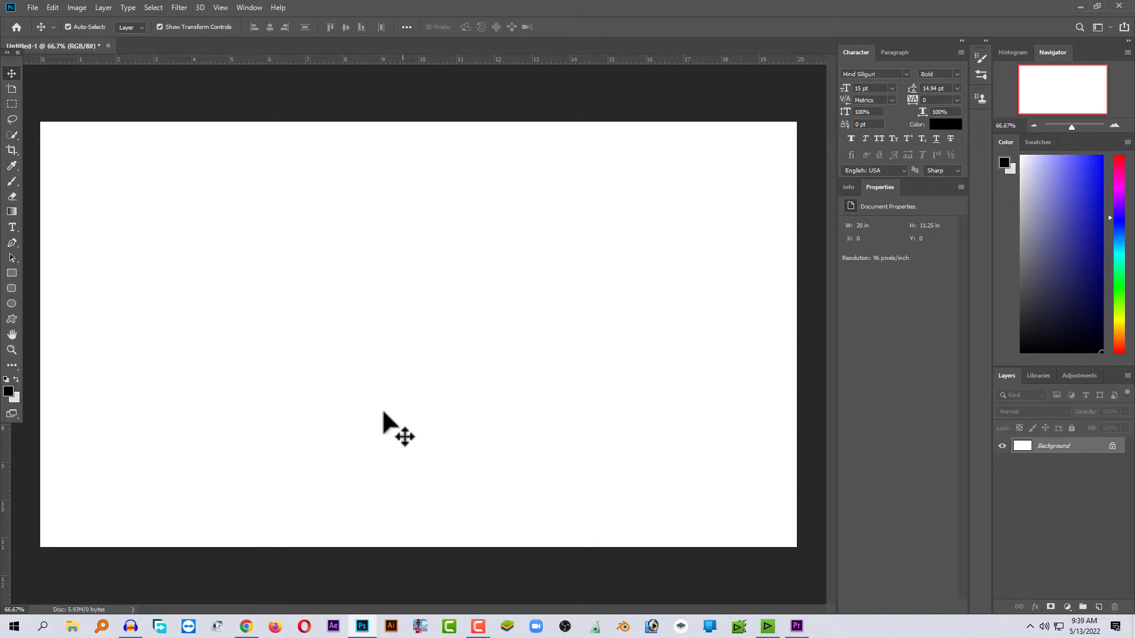
Switch to Chrome, search Google for "google fonts" and open the Google Fonts site from the results
click(246, 628)
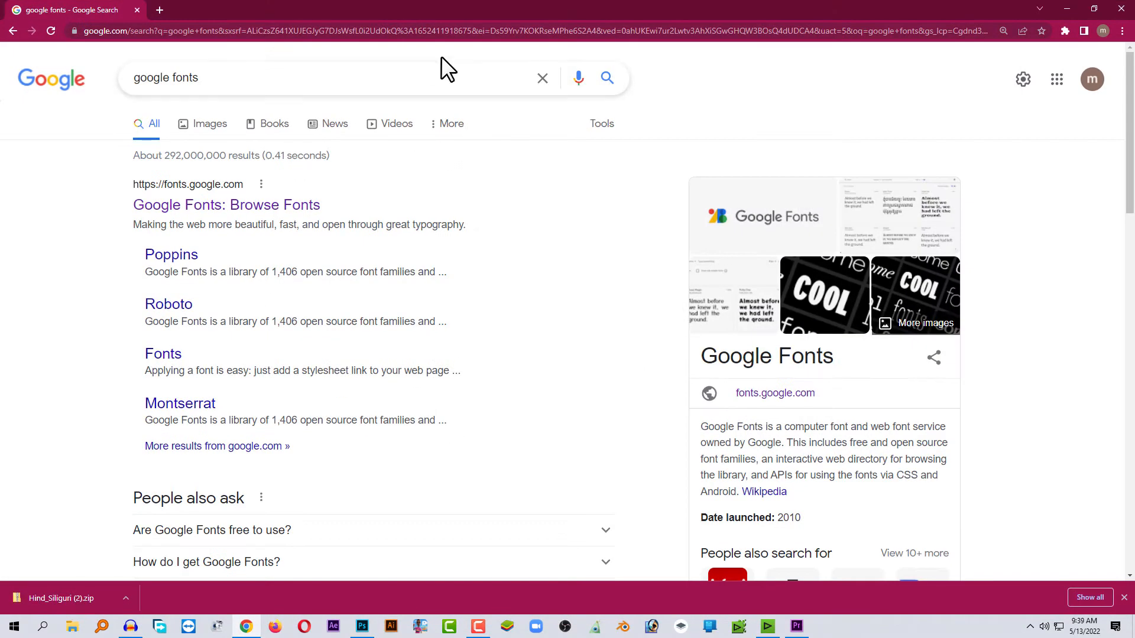
click(300, 81)
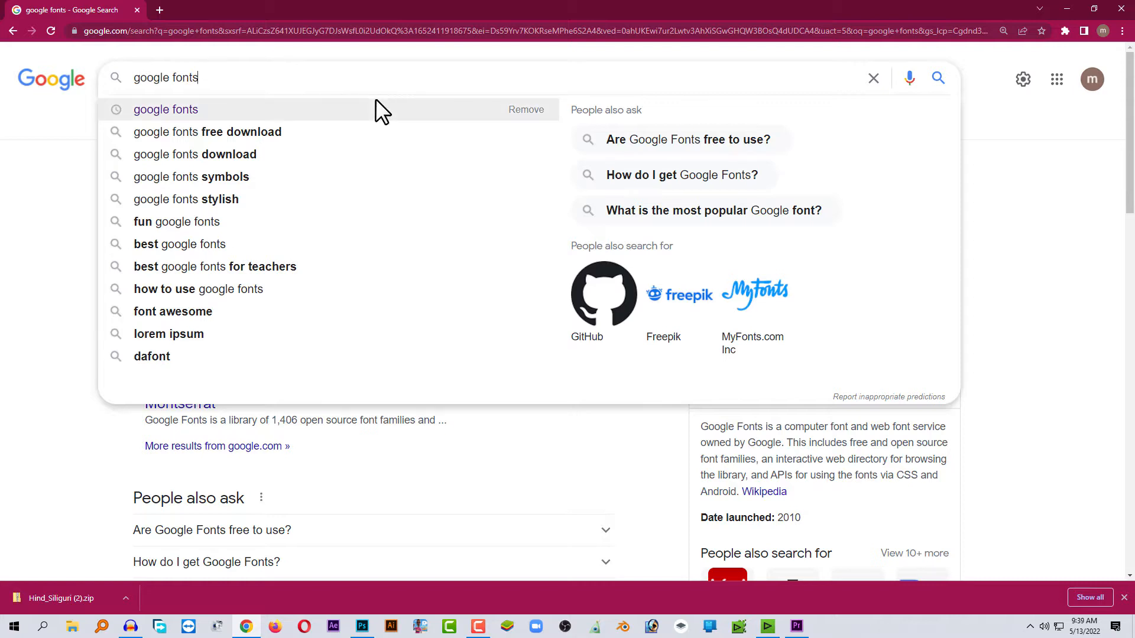
click(376, 102)
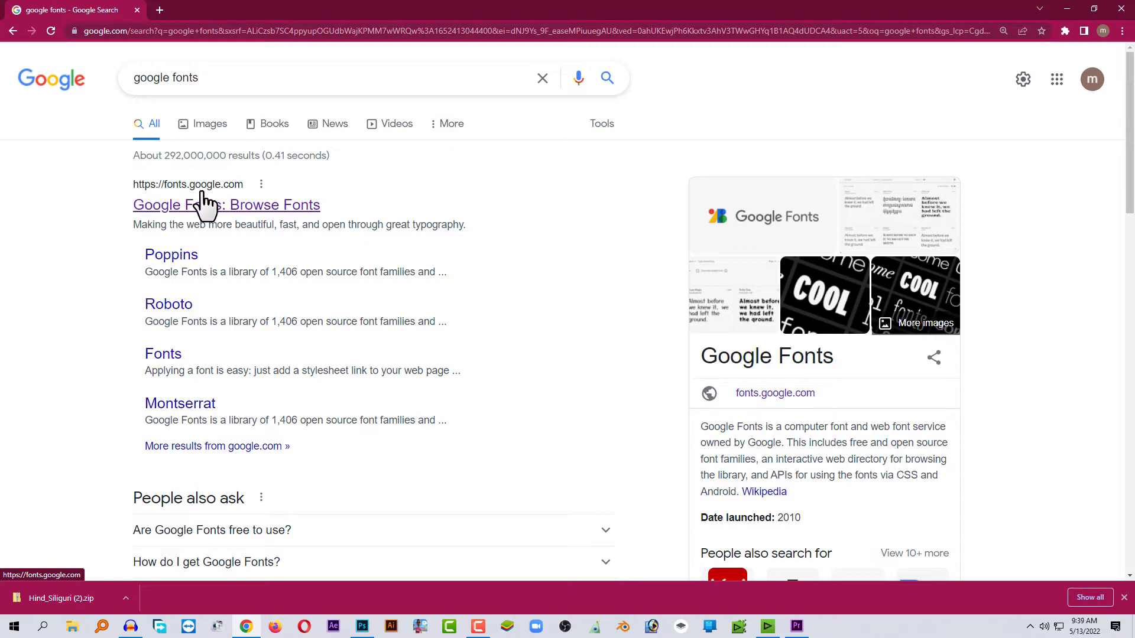
click(223, 207)
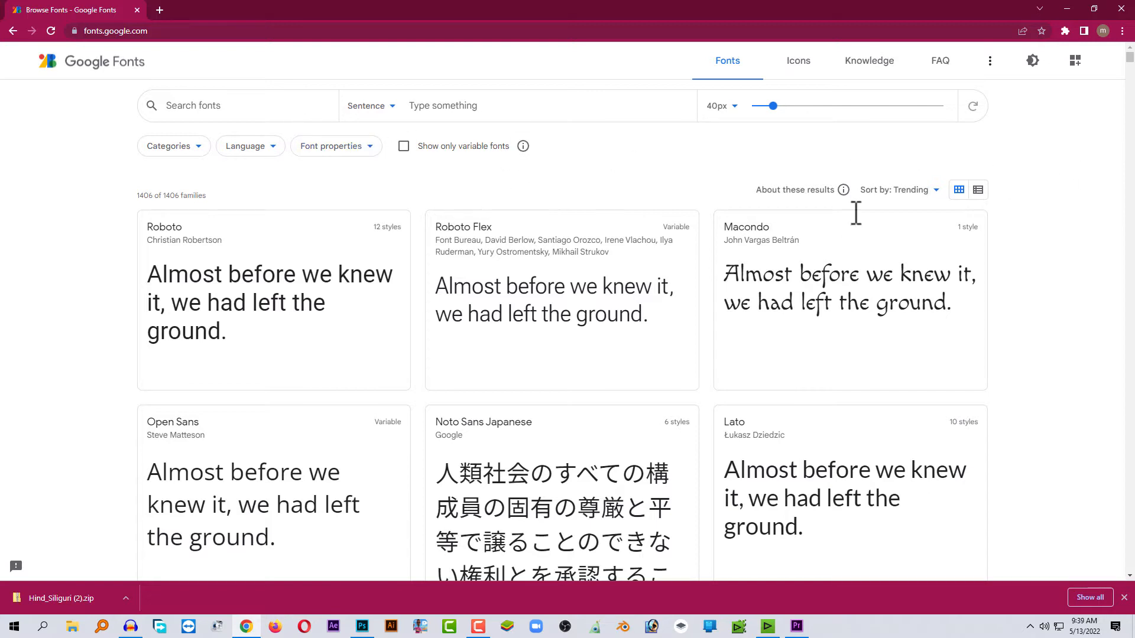
Filter the font families by the Bengali language and browse the resulting typefaces
click(247, 148)
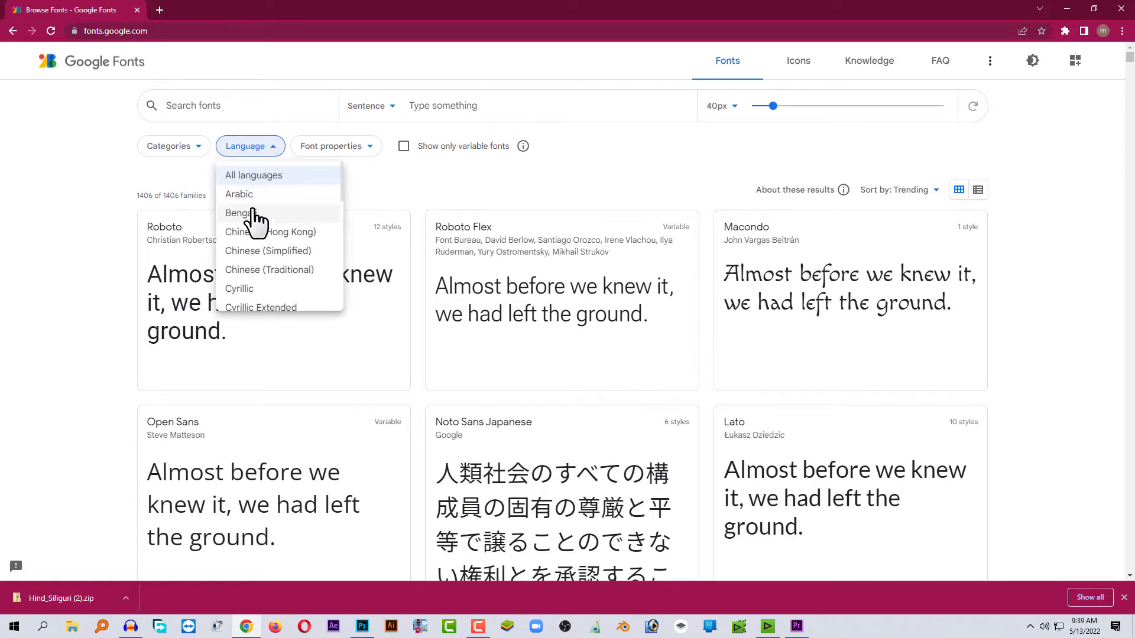
click(254, 215)
scroll(529, 295, down, 4)
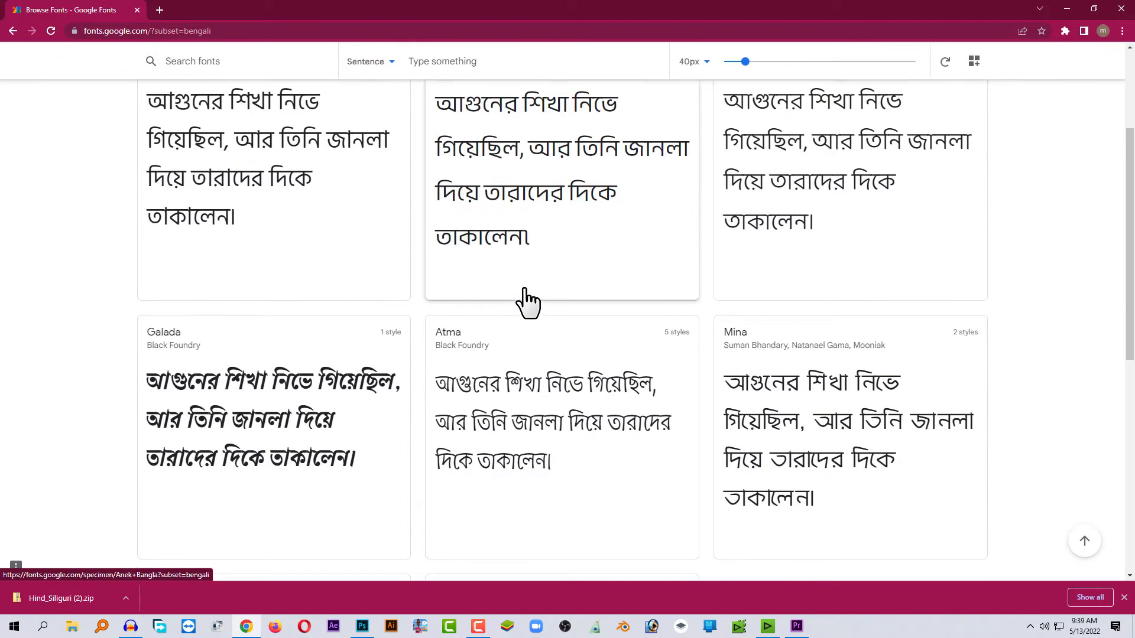
scroll(375, 347, down, 2)
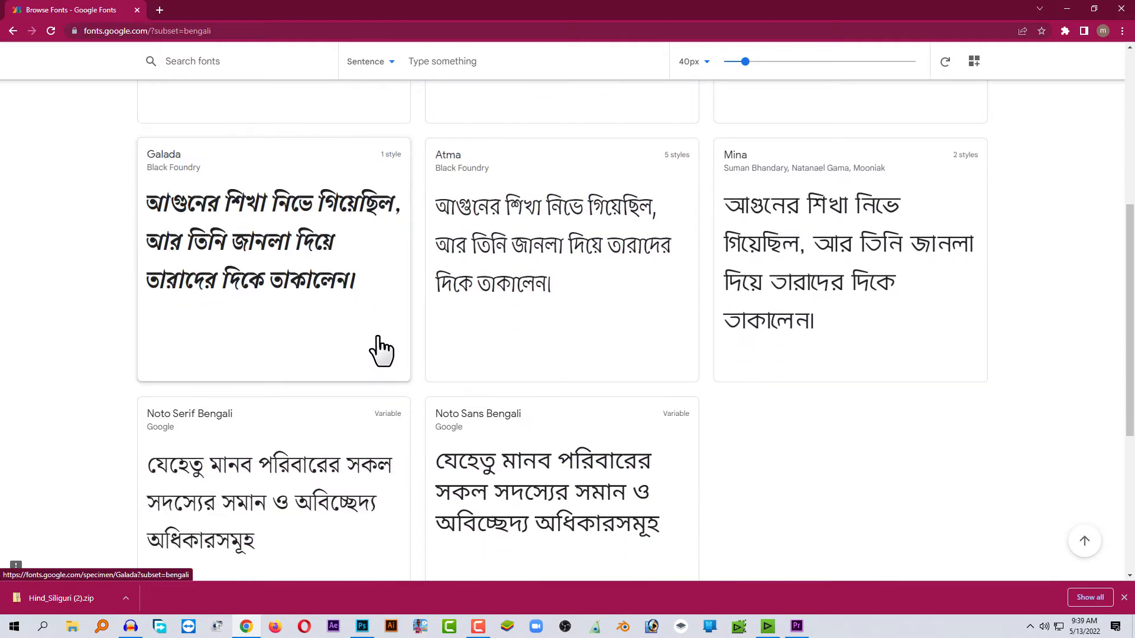
scroll(393, 343, up, 3)
scroll(392, 319, up, 2)
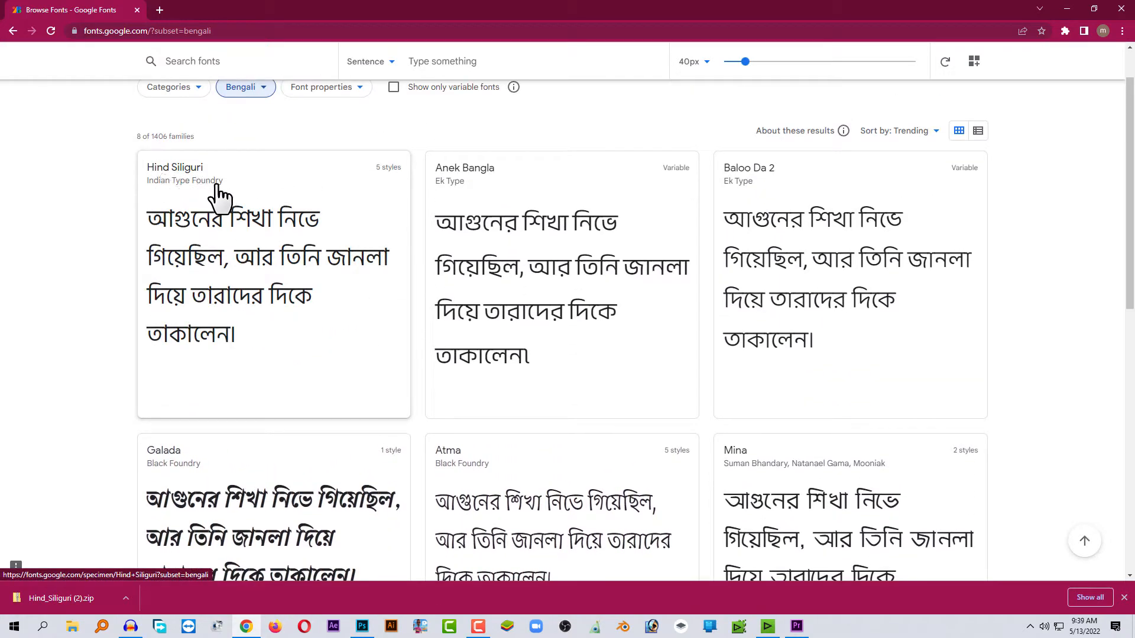
scroll(316, 228, down, 2)
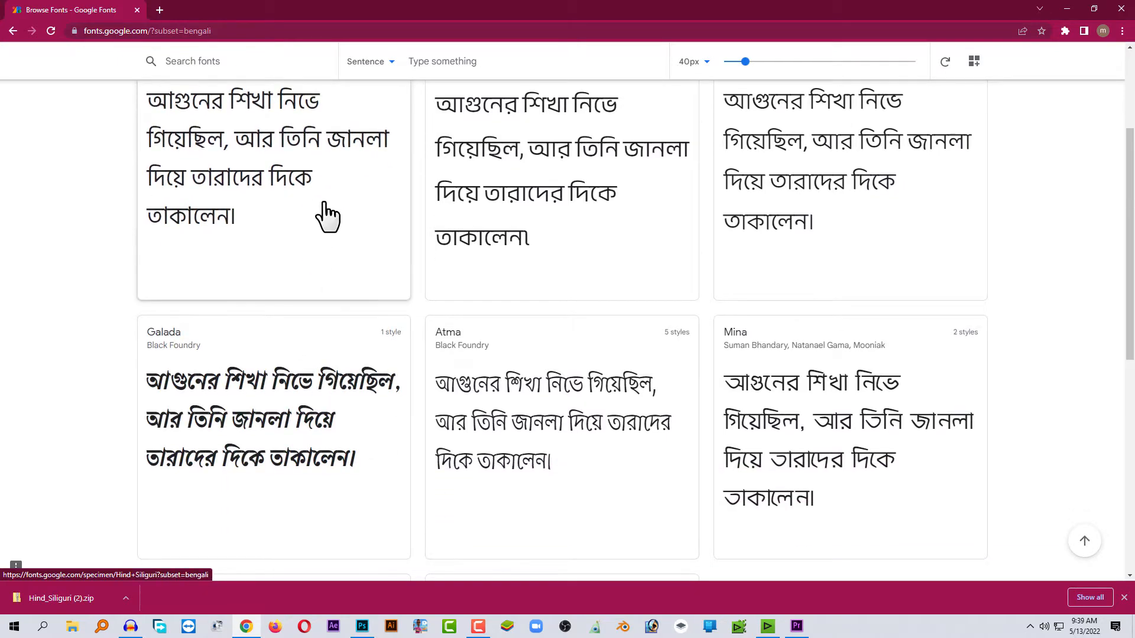
scroll(280, 186, up, 2)
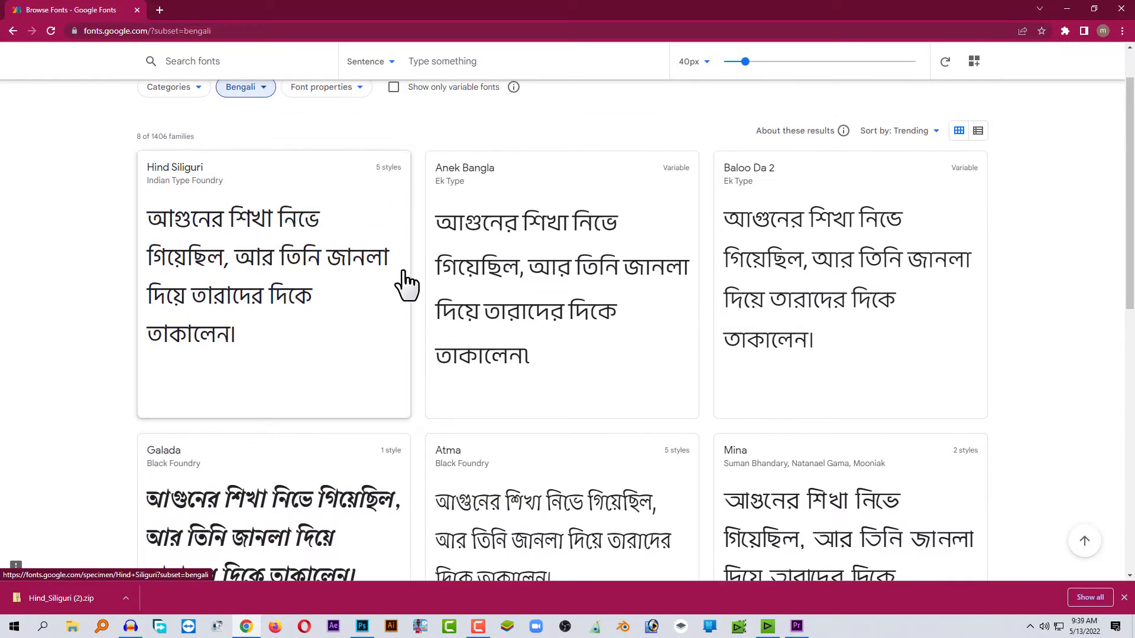
Open the Hind Siliguri family, review its styles from Light 300 to Bold 700, and download the family
click(249, 269)
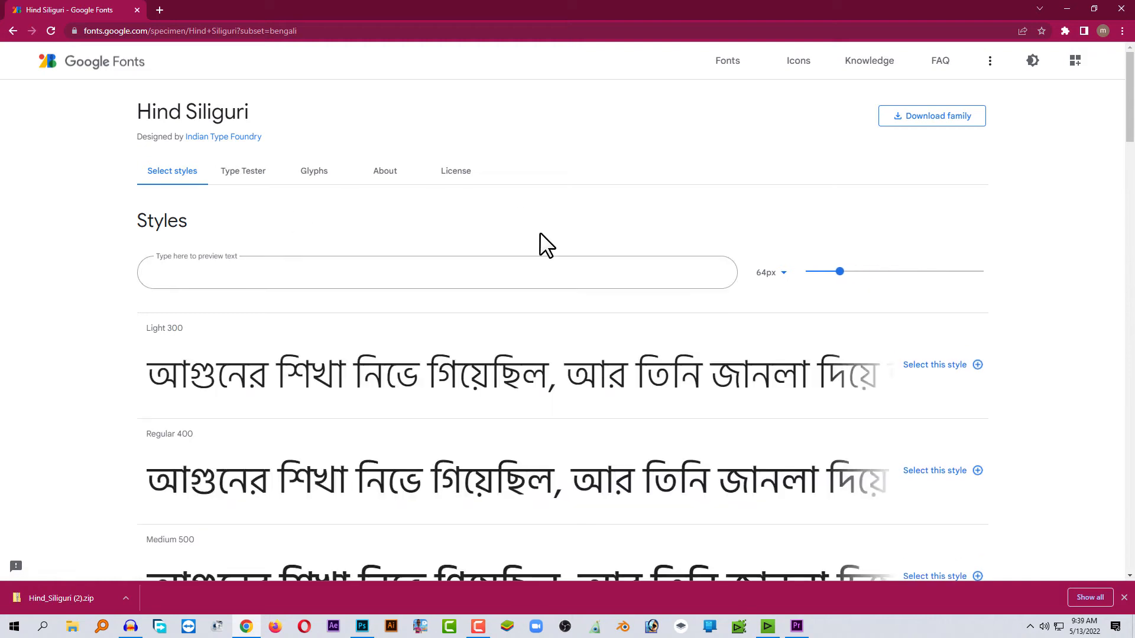
drag(1126, 127, 1127, 167)
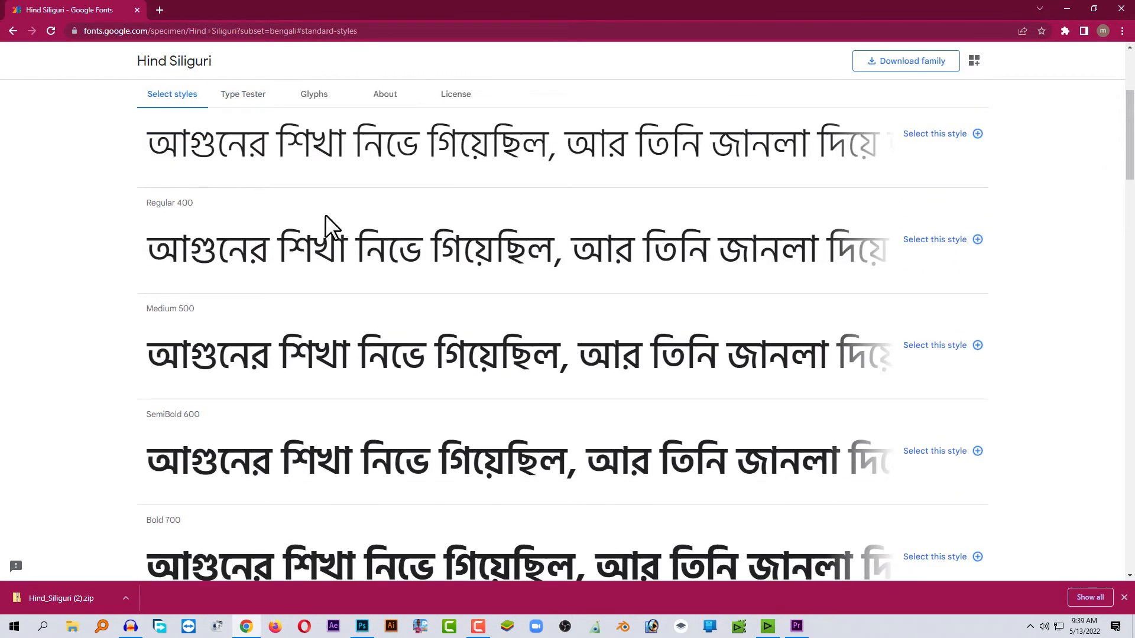
scroll(474, 413, down, 1)
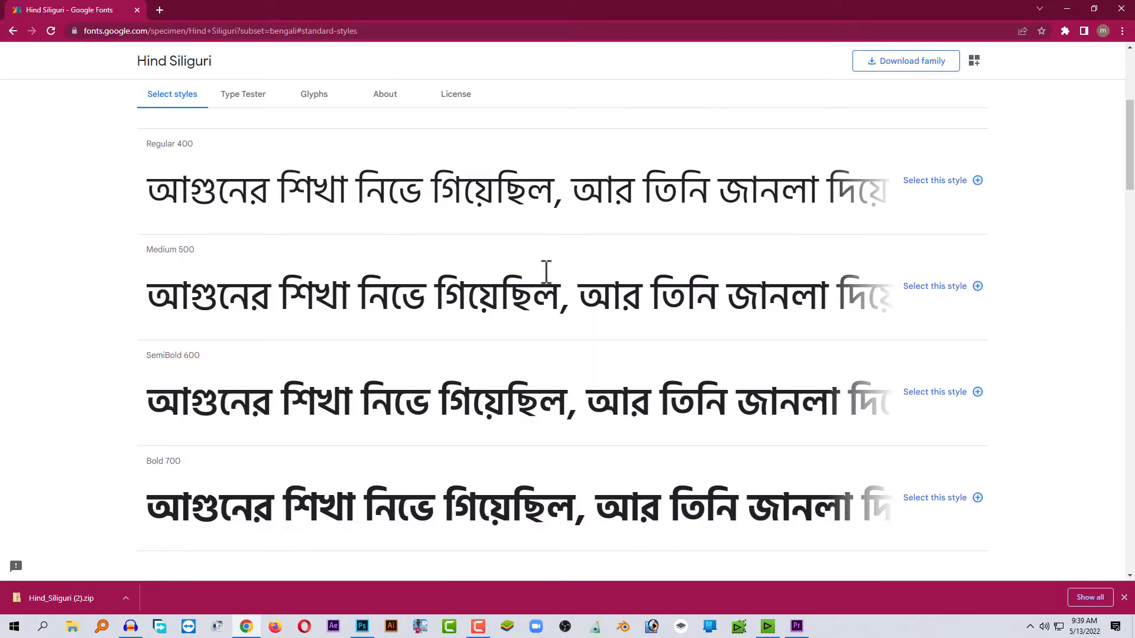
drag(1133, 141, 1132, 92)
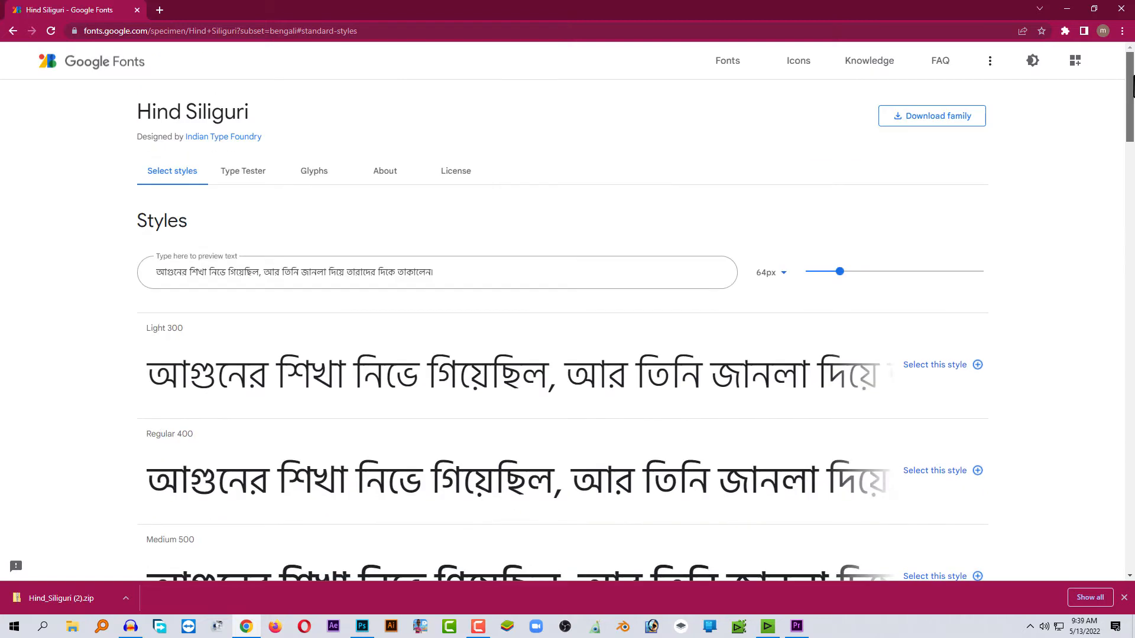
click(940, 124)
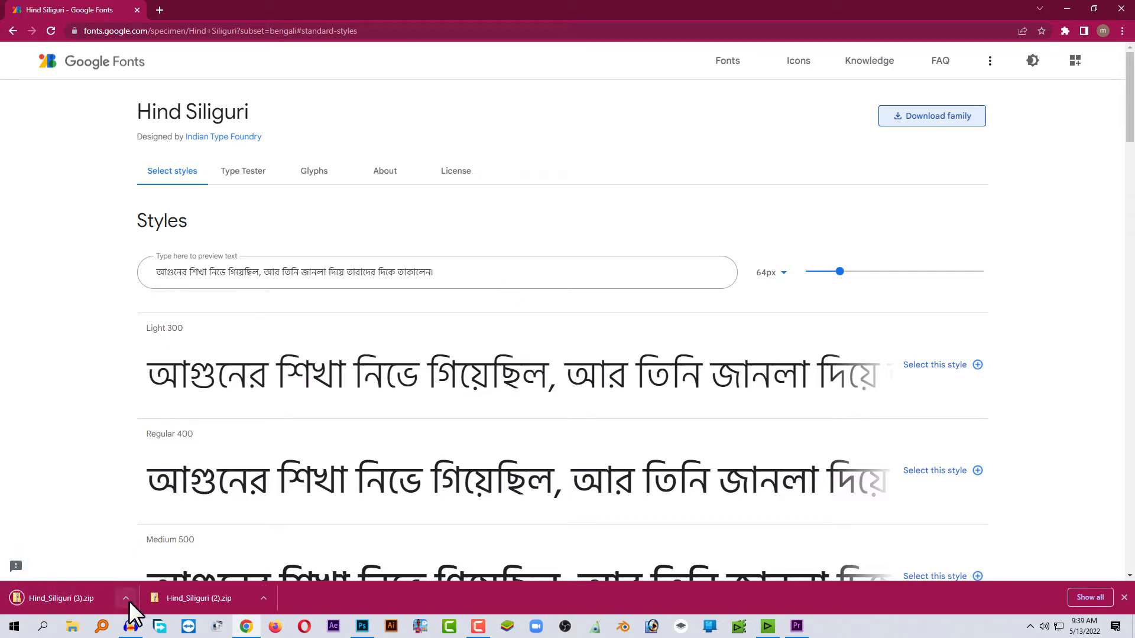
Return to the Bengali font results, open the Galada family and download it
click(13, 30)
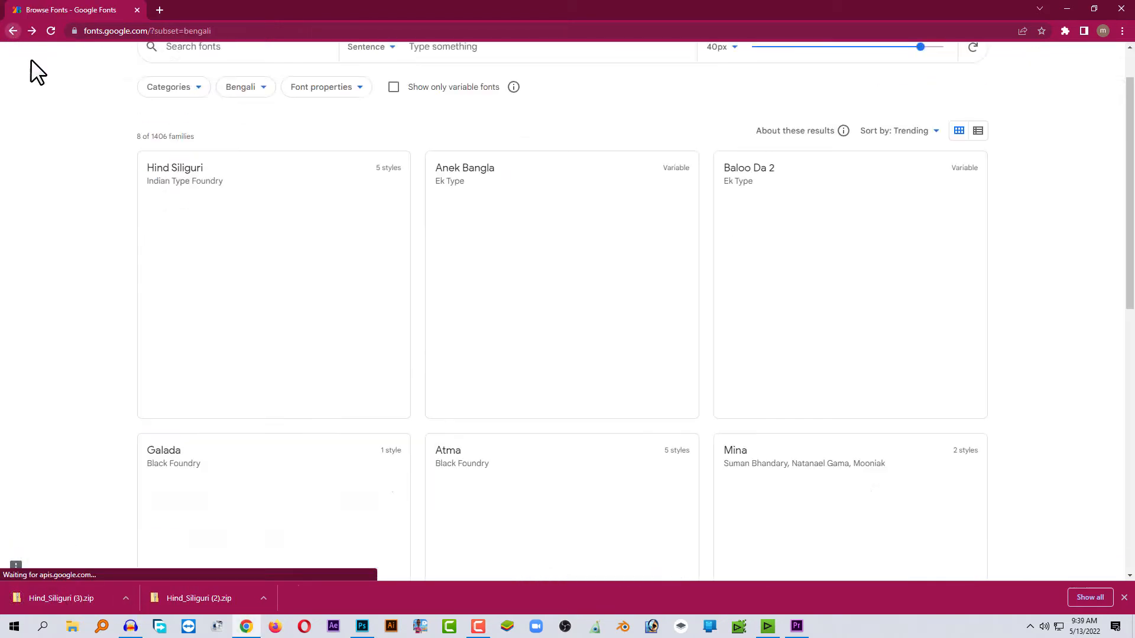
scroll(308, 378, down, 2)
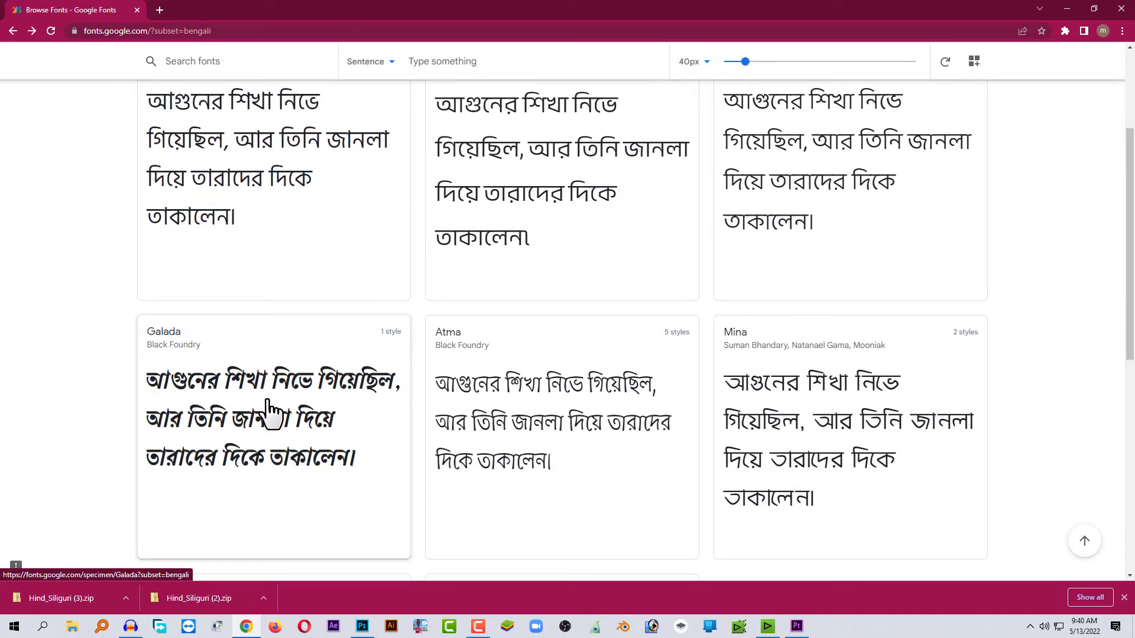
click(248, 405)
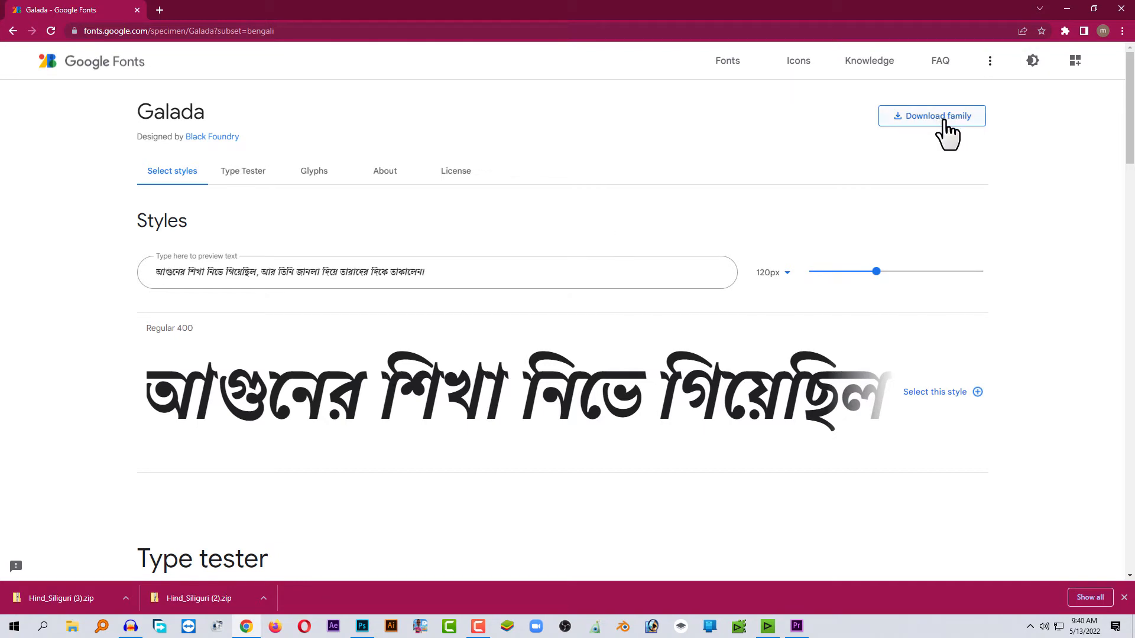
click(944, 120)
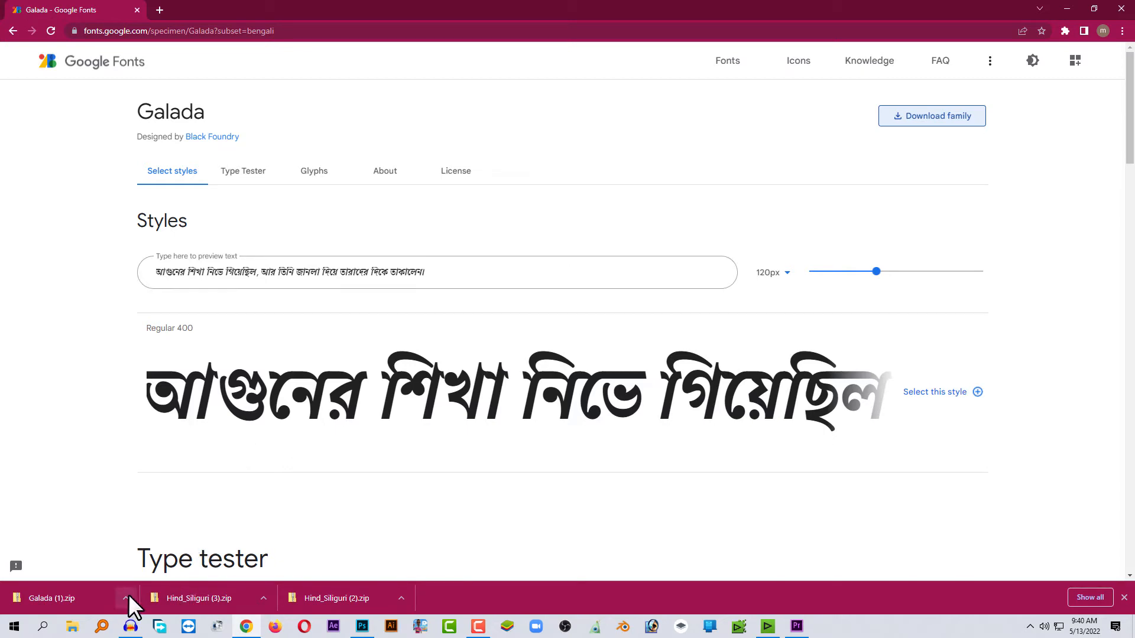
Show the downloads in File Explorer and extract the Galada (1) and Hind_Siliguri (2) archives into separate folders with 7-Zip
click(400, 598)
click(421, 555)
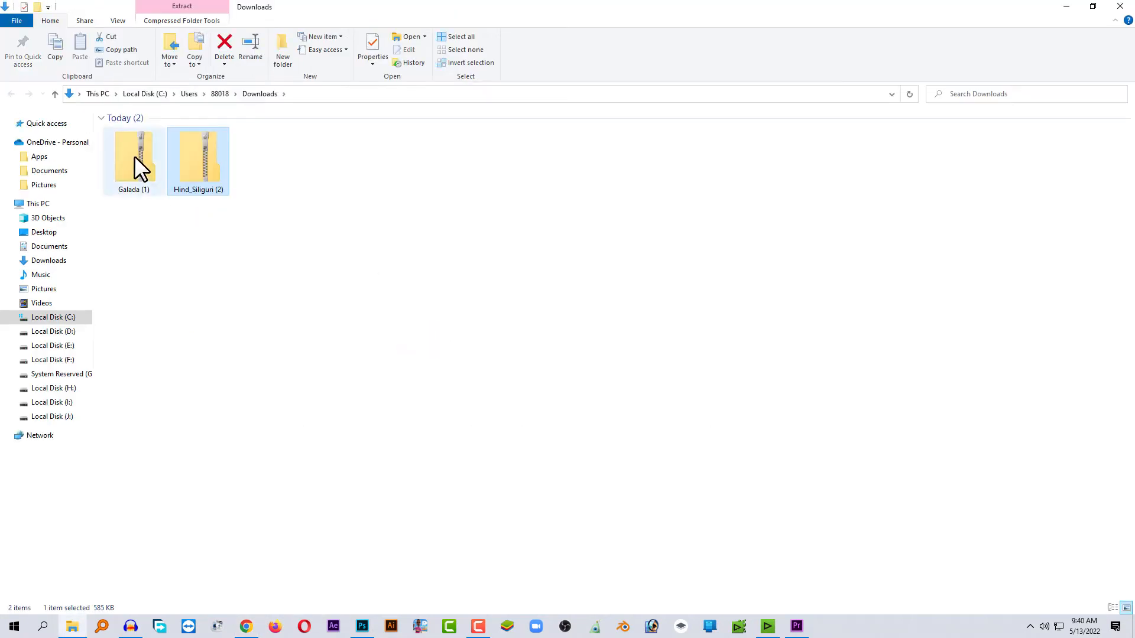
ctrl+click(138, 166)
right_click(138, 163)
mouse_move(200, 214)
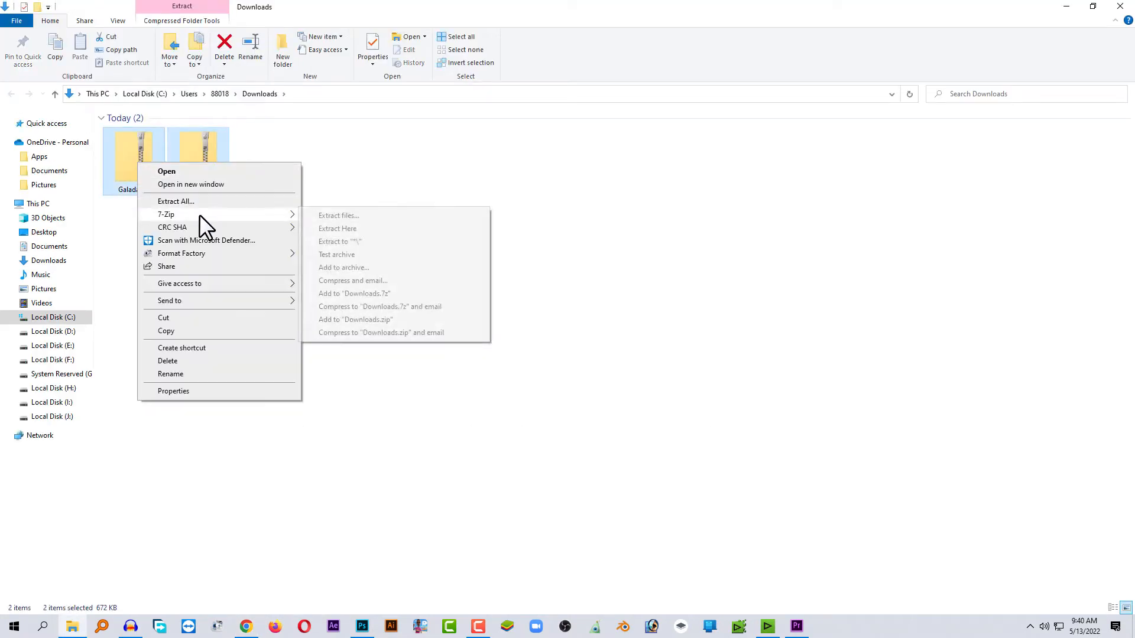
click(357, 242)
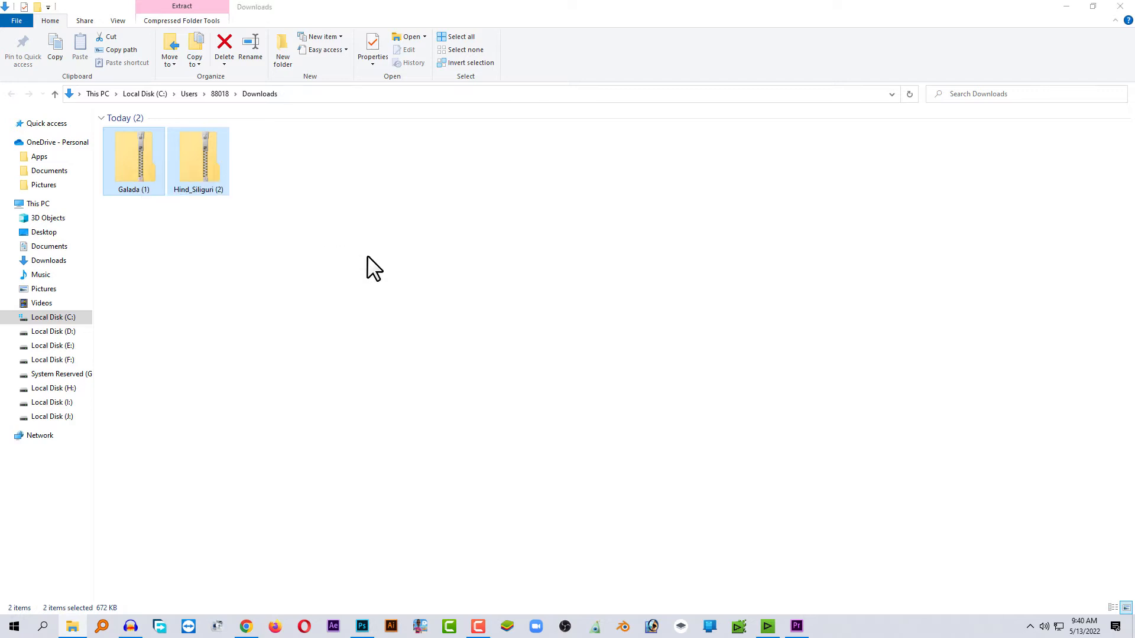
Install all fonts from the extracted Hind_Siliguri (2) folder, replacing the already installed versions for all current items
click(319, 164)
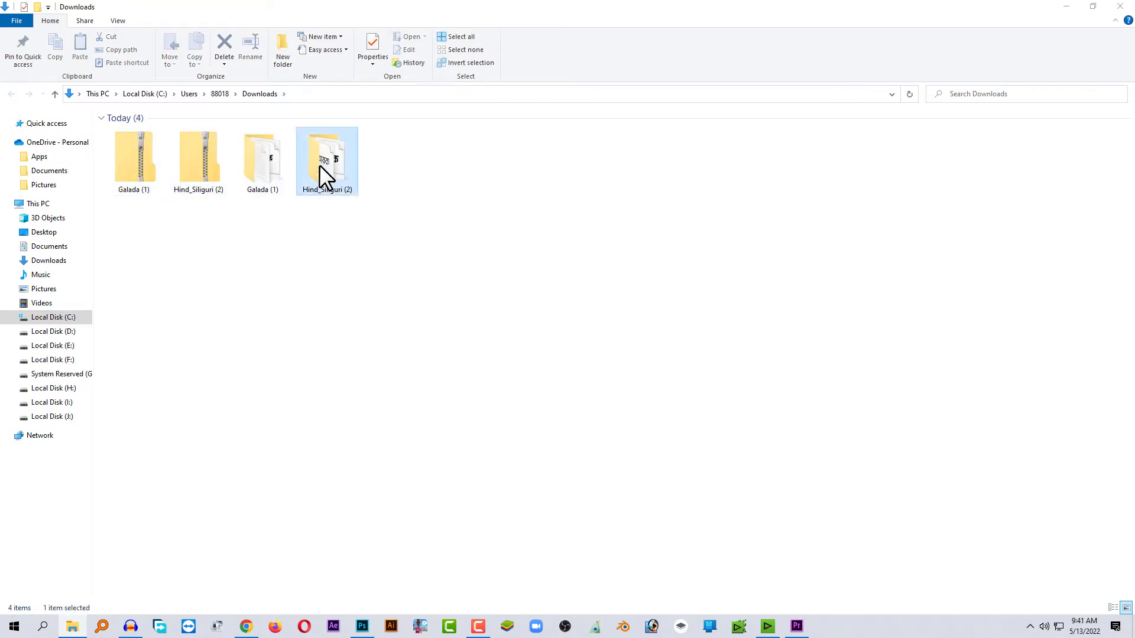
double_click(319, 164)
click(177, 169)
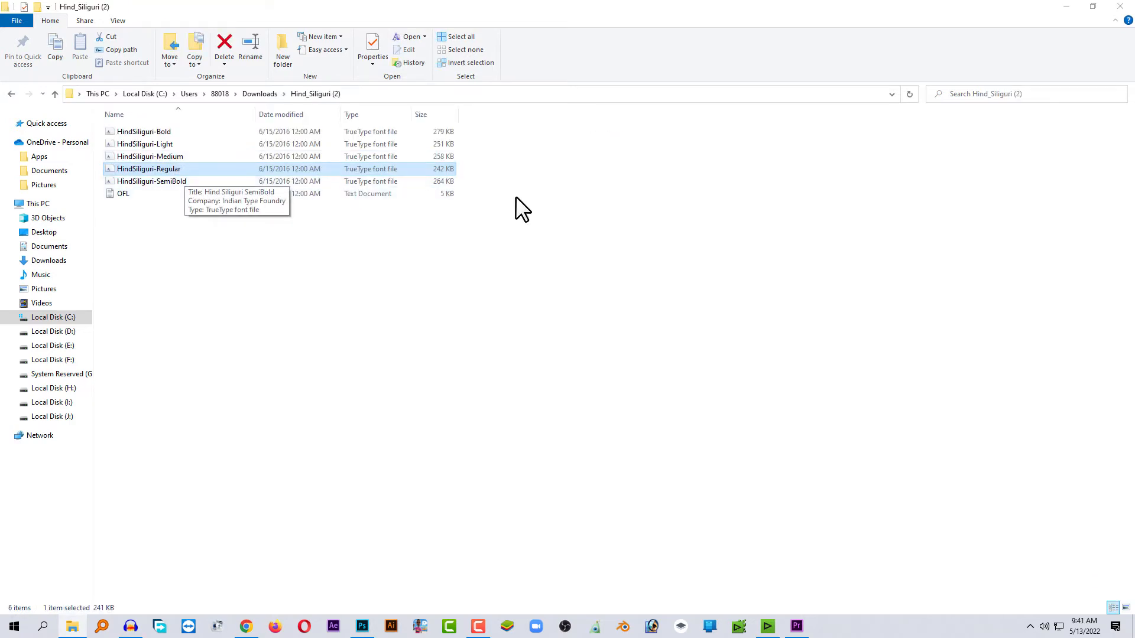
drag(459, 193, 228, 126)
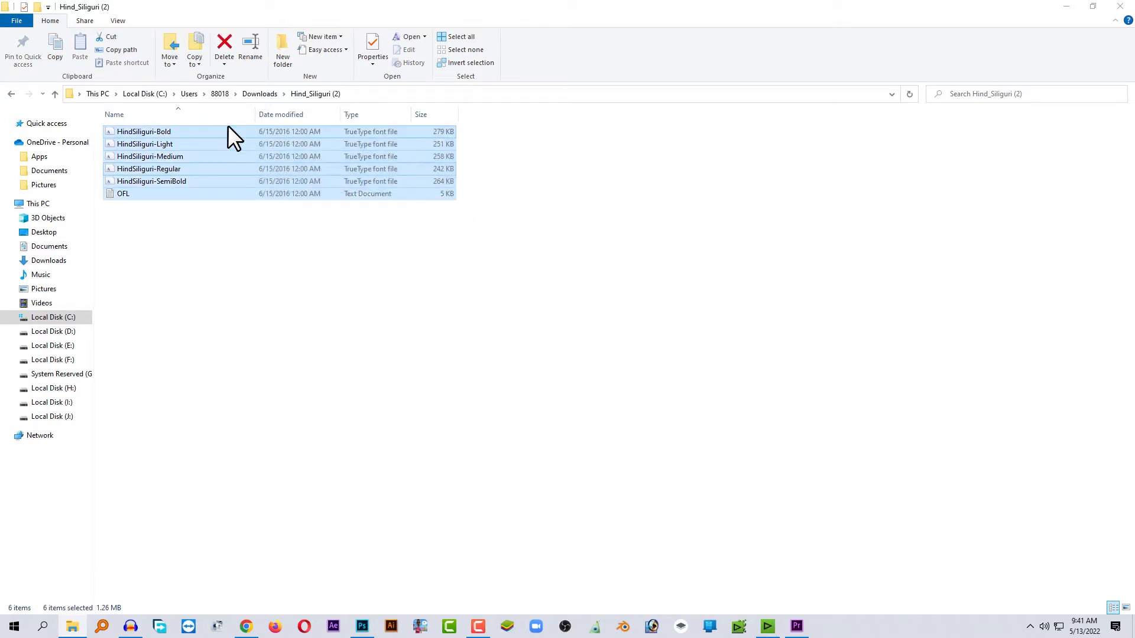
right_click(228, 131)
click(264, 140)
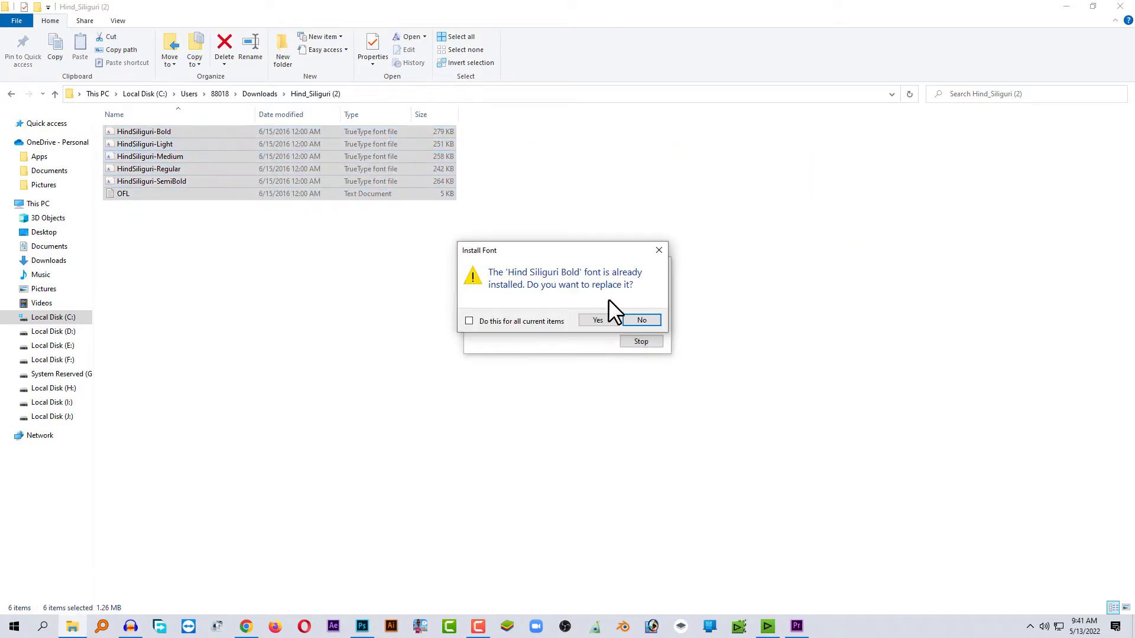
click(540, 317)
click(597, 321)
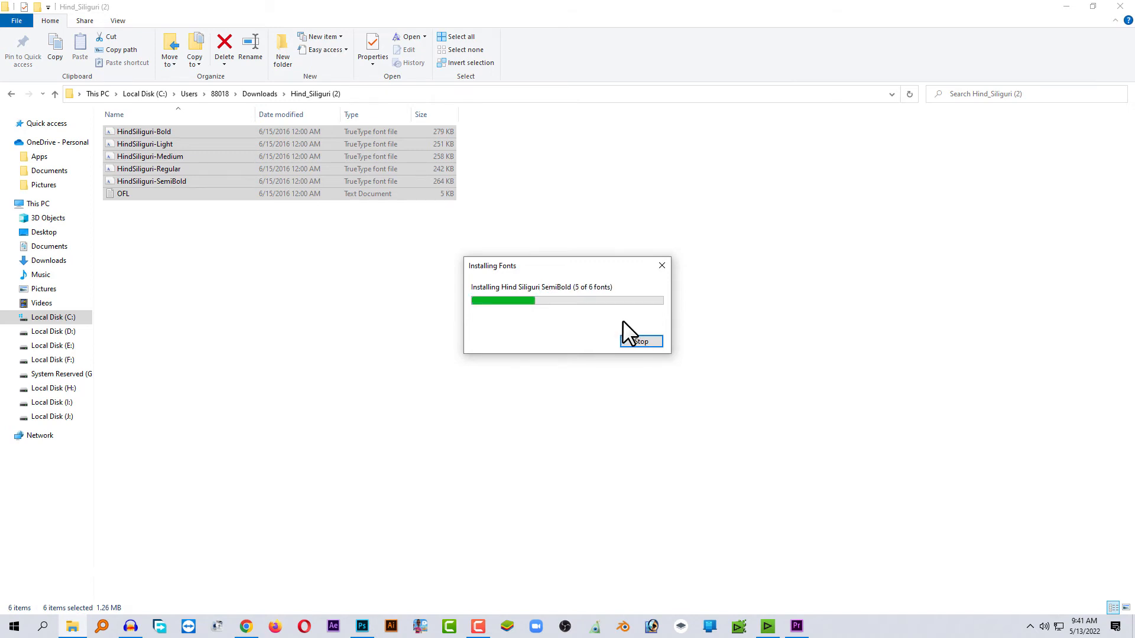
click(639, 324)
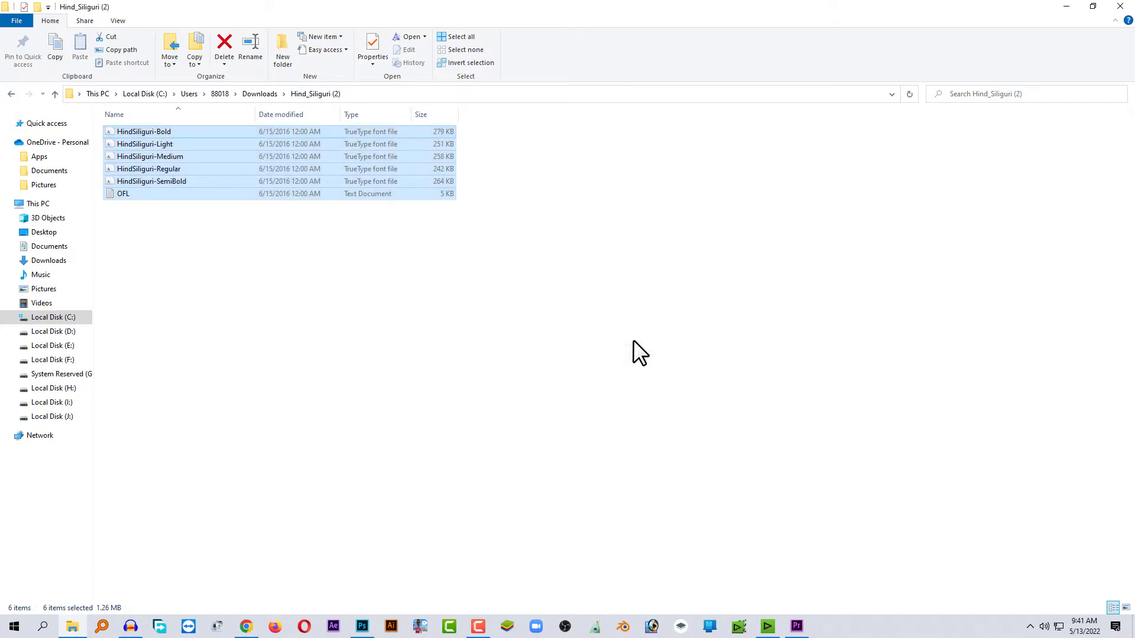
Go back to Downloads, open the extracted Galada (1) folder and install the Galada-Regular font
click(10, 94)
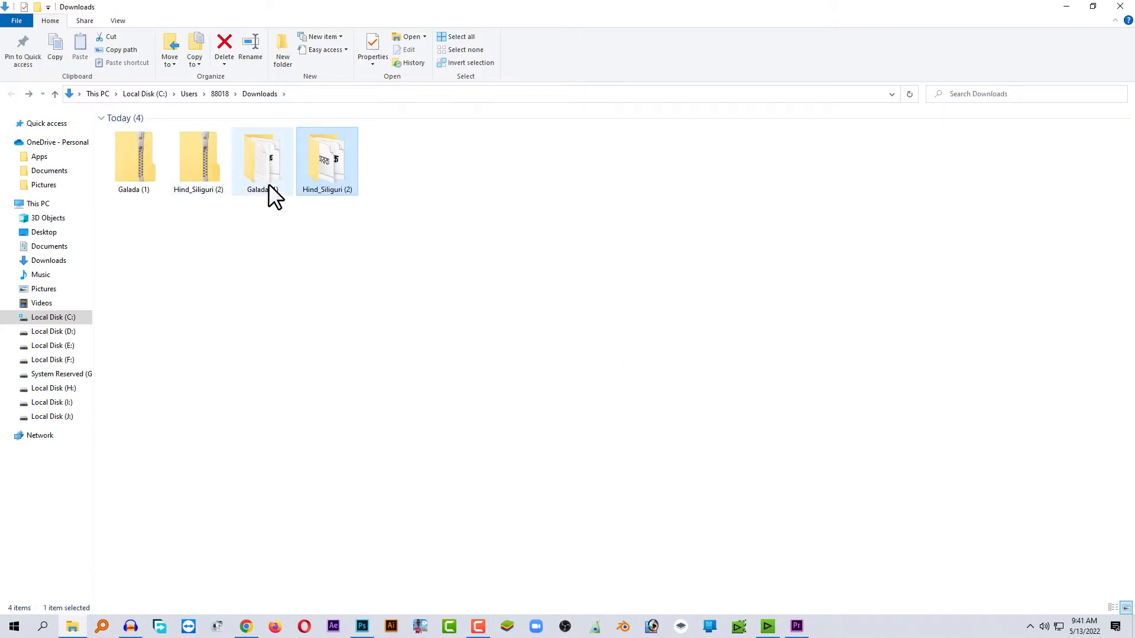
double_click(263, 161)
click(126, 131)
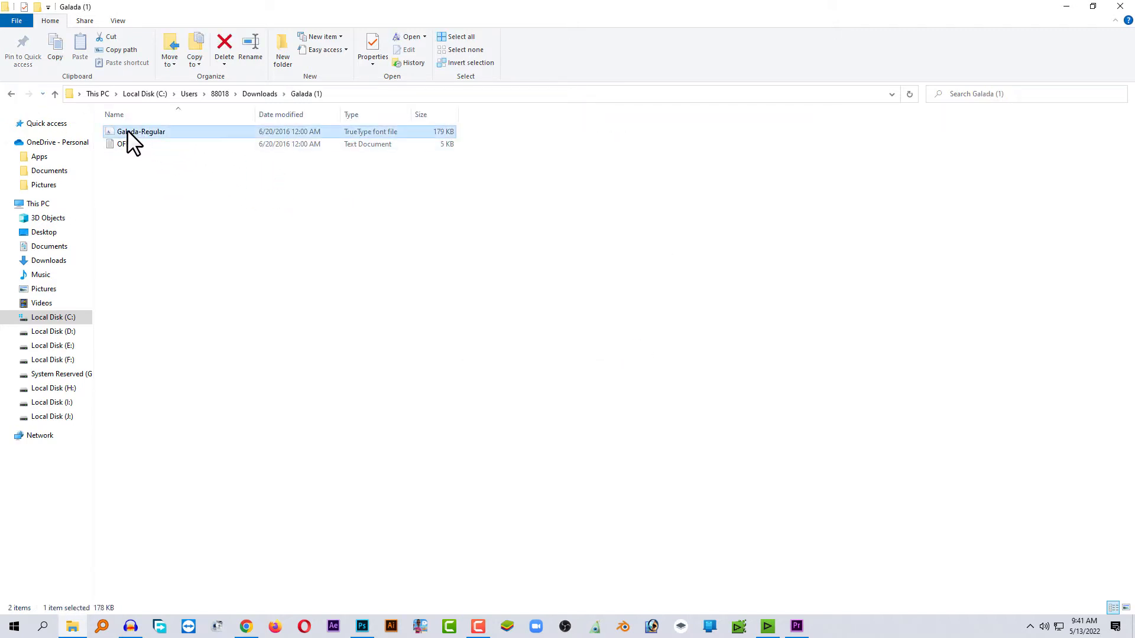
right_click(126, 131)
click(159, 178)
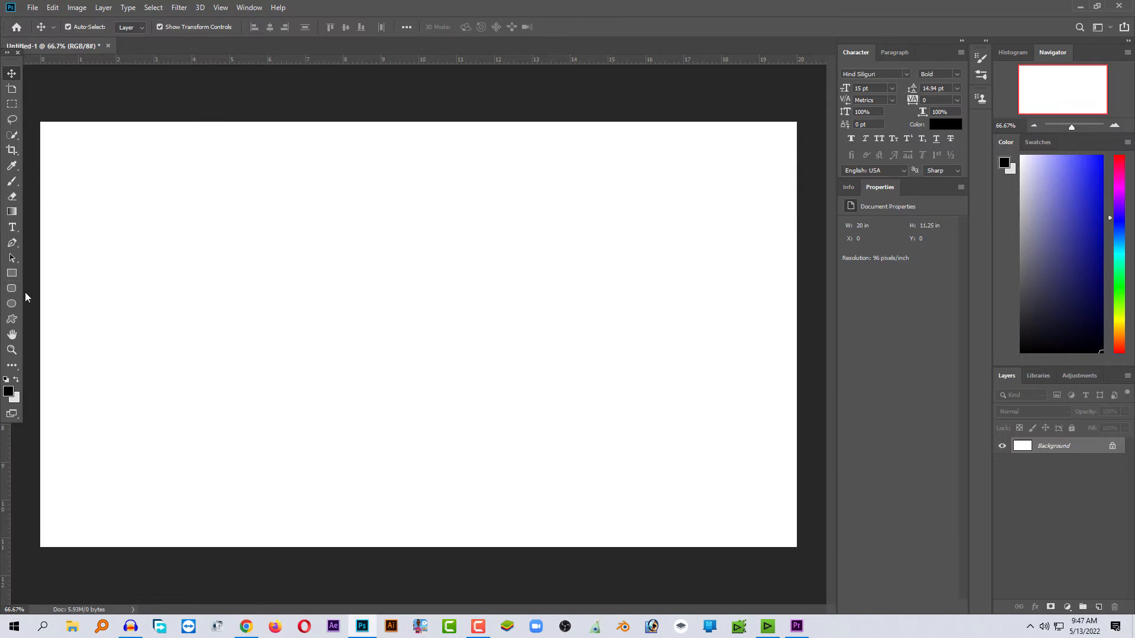
With the Type tool, search the font list for "gala" to check that Galada Regular is available
click(11, 227)
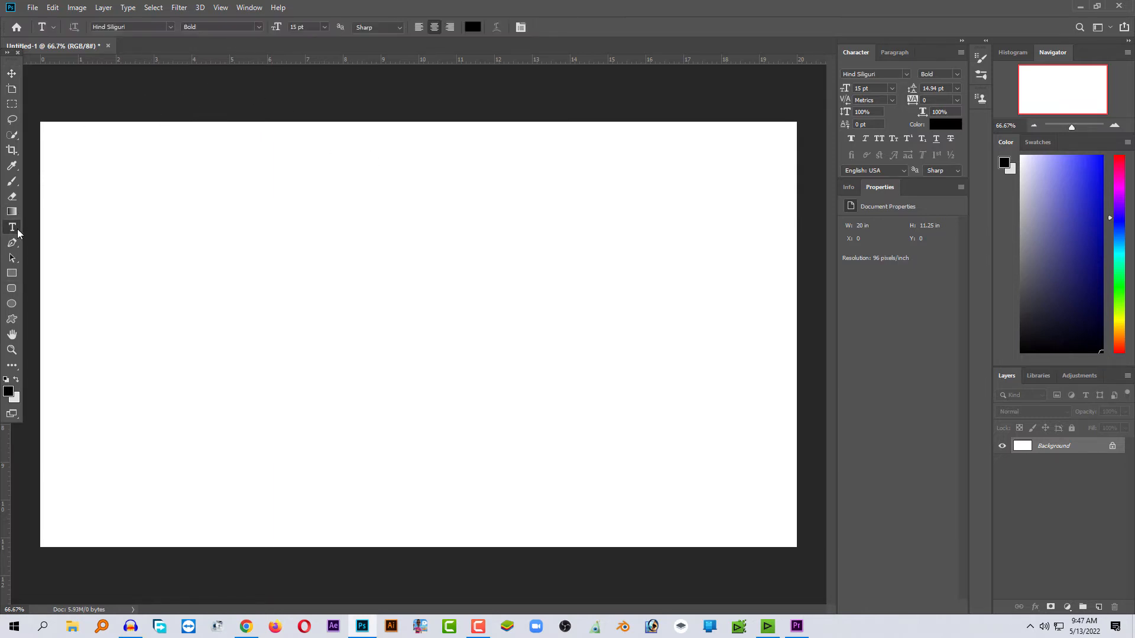
click(168, 27)
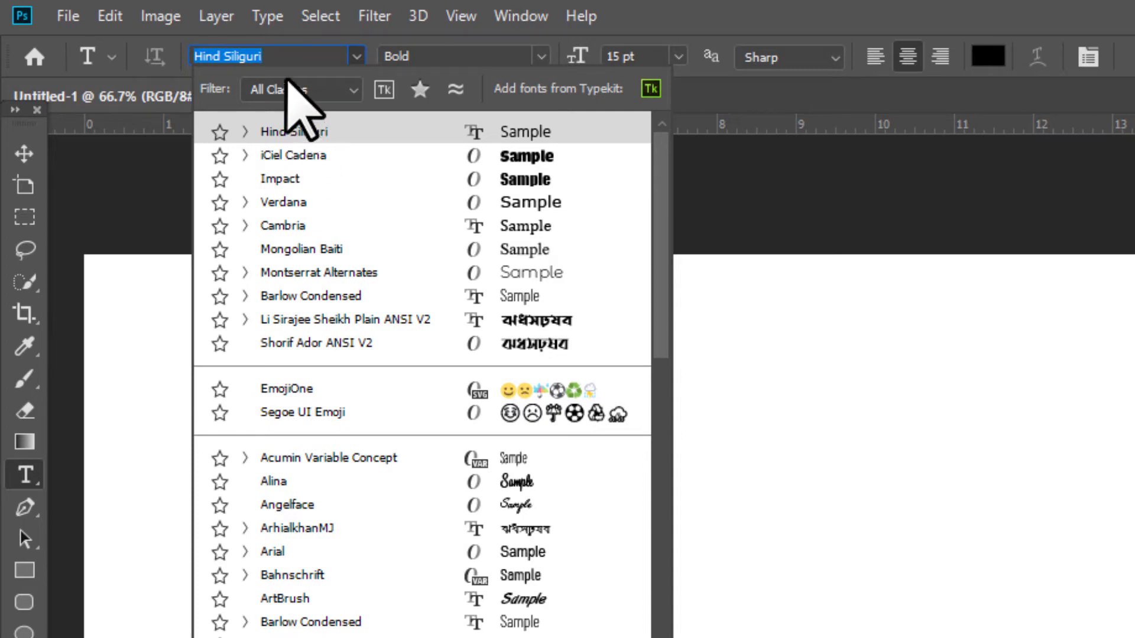
text(q)
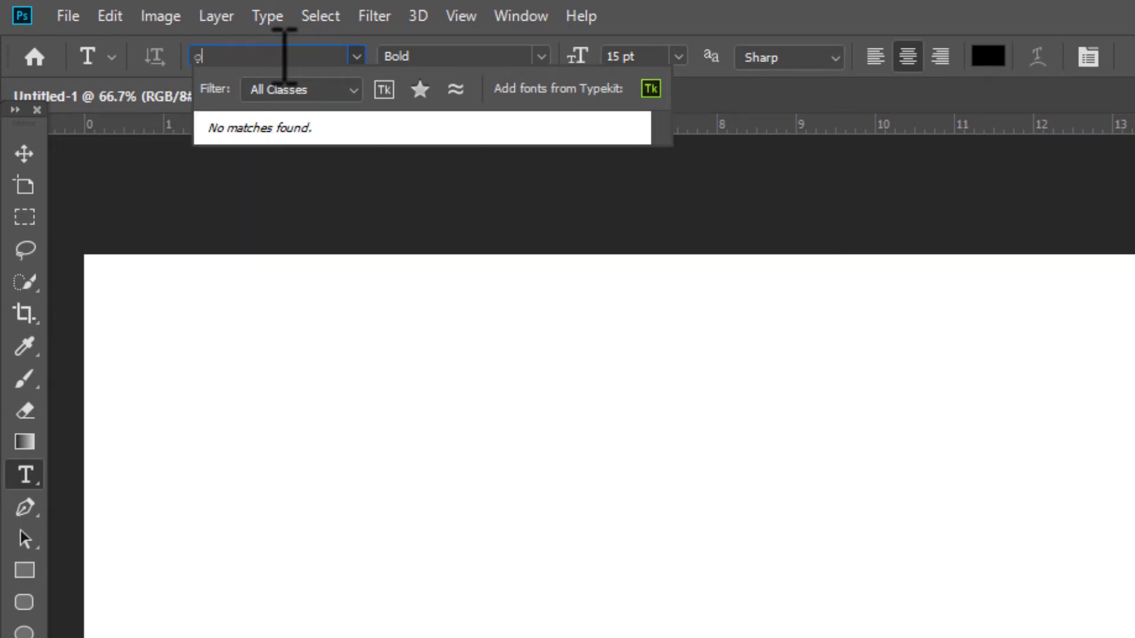
key(BackSpace)
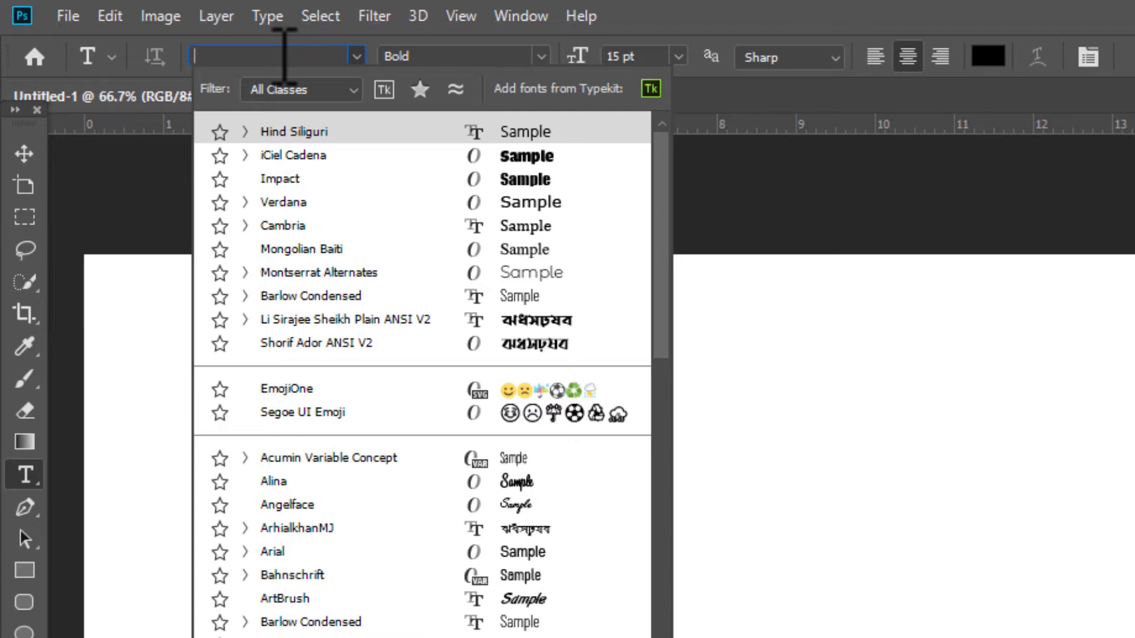
text(a)
key(BackSpace)
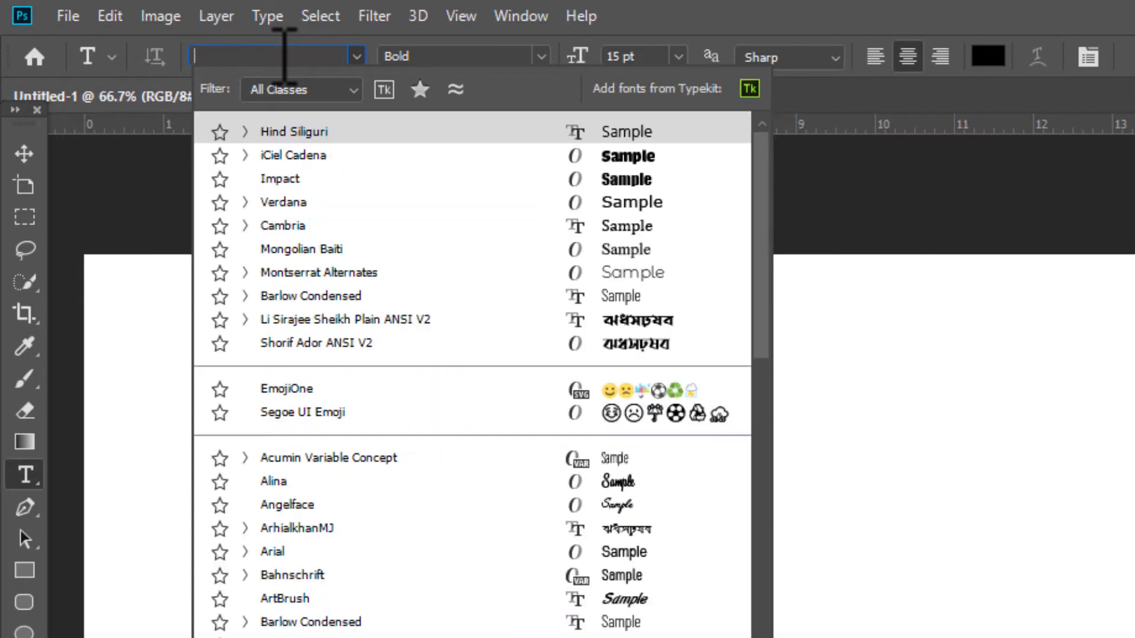
text(ga)
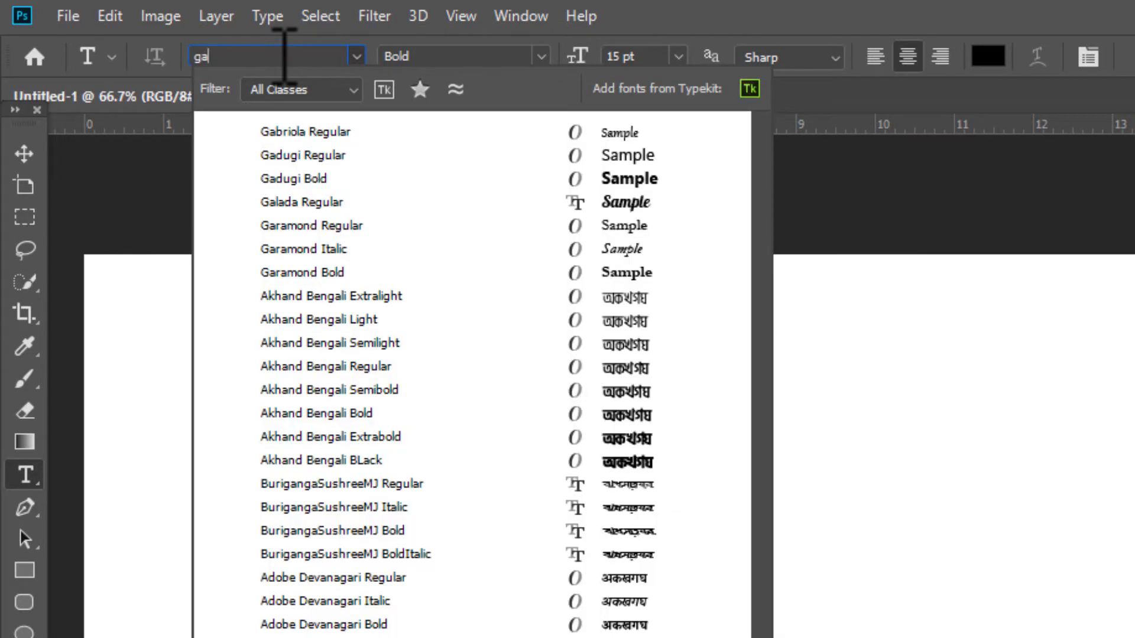
text(la)
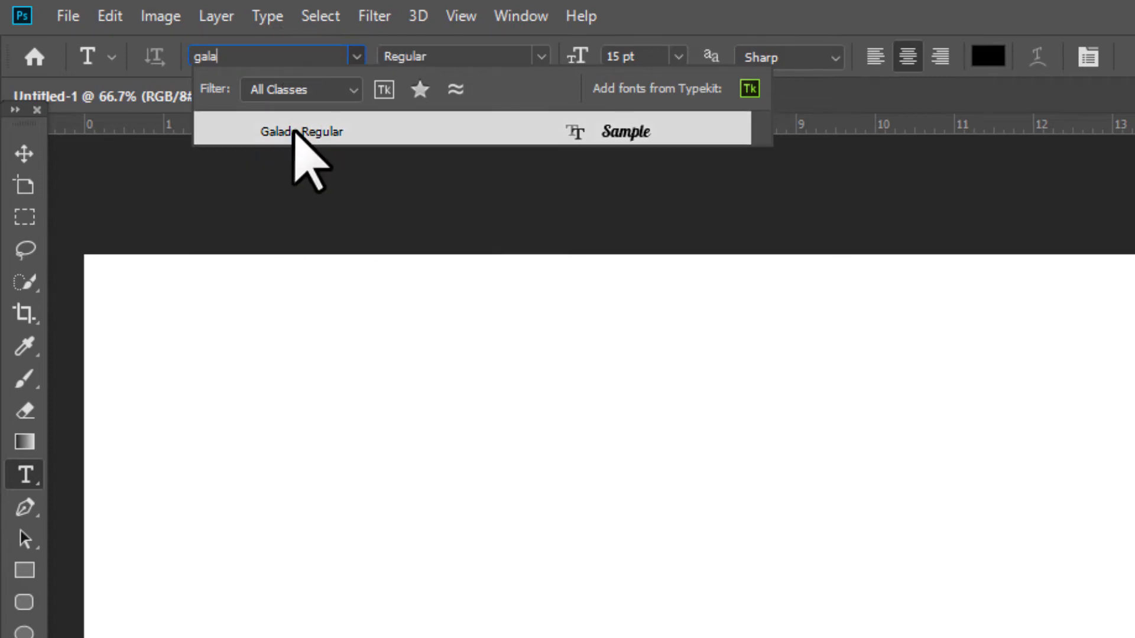
Search the font list for "hind" and choose Hind Siliguri Bold as the text font
drag(275, 56, 144, 67)
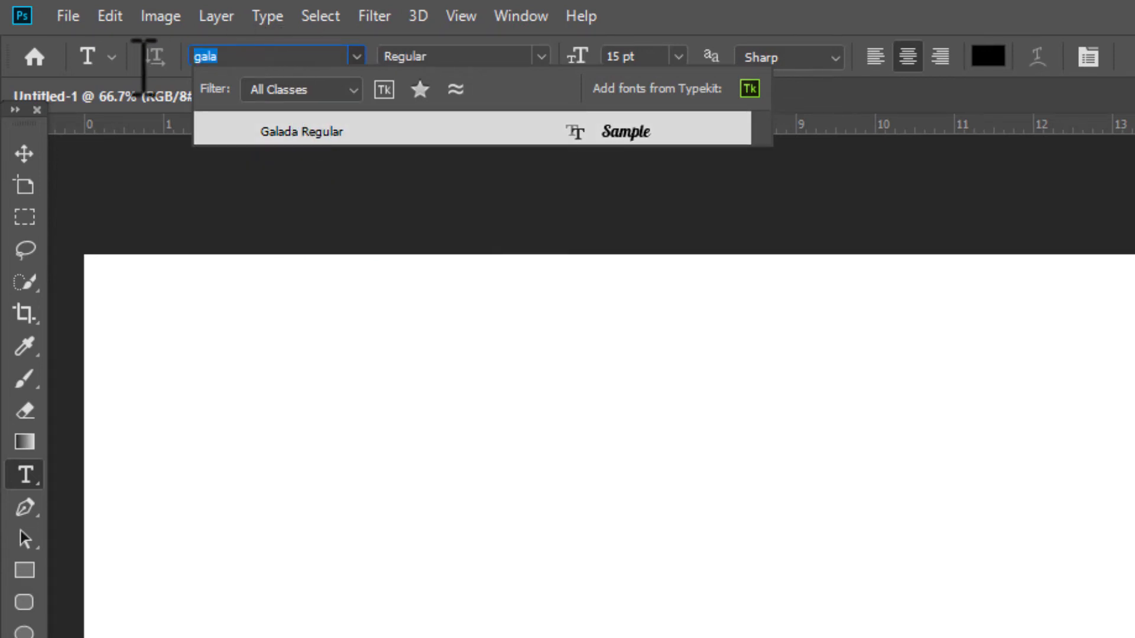
text(hi)
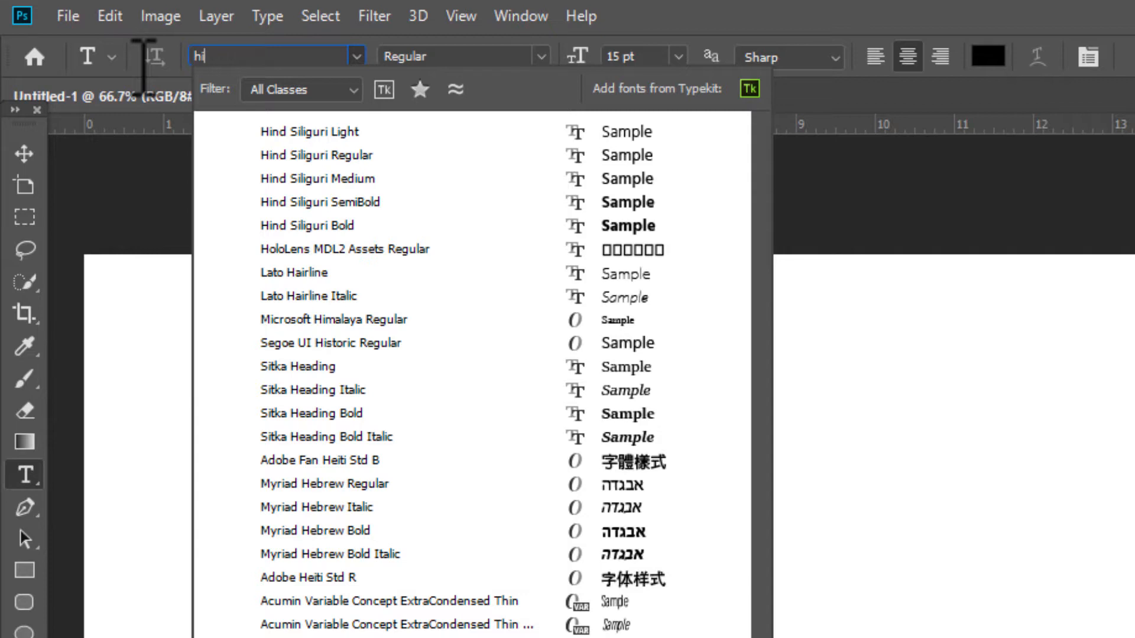
text(n)
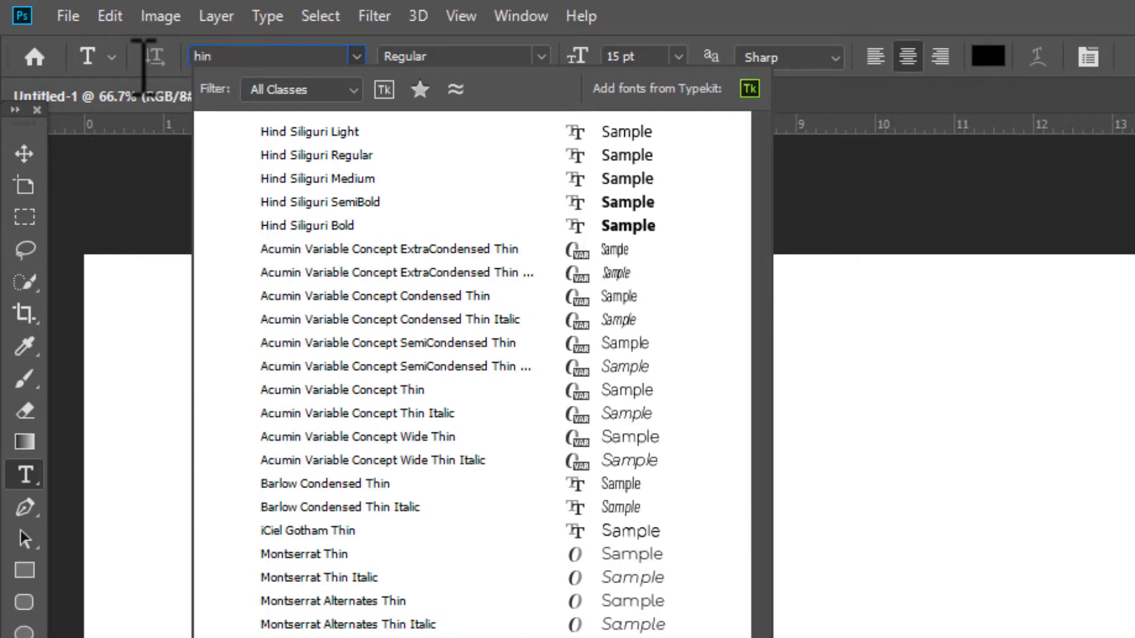
text(d)
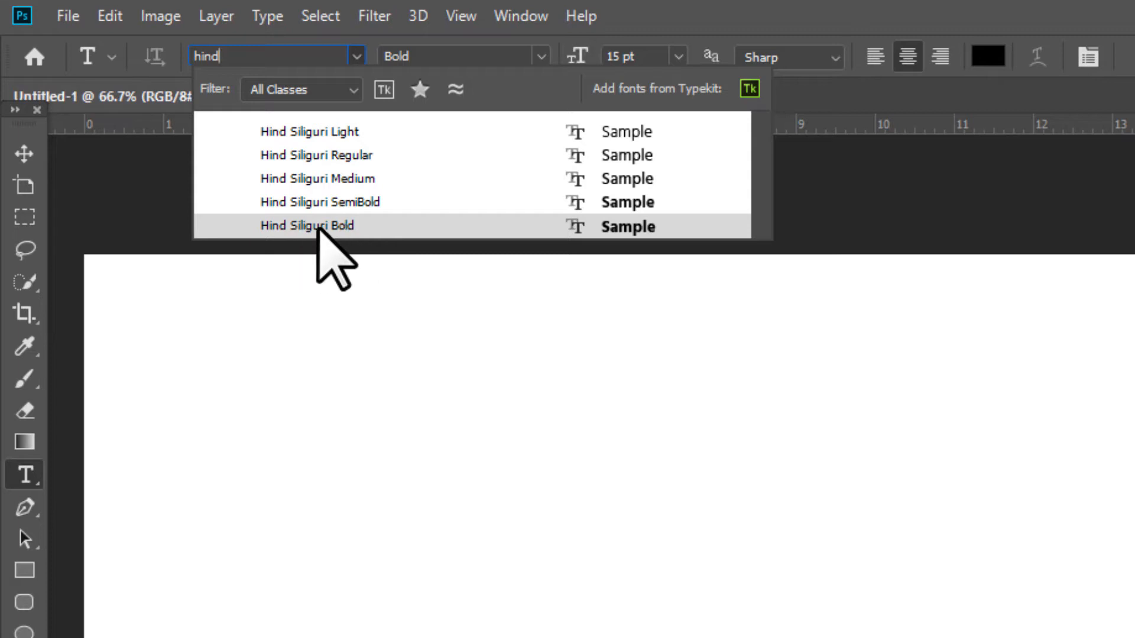
click(353, 226)
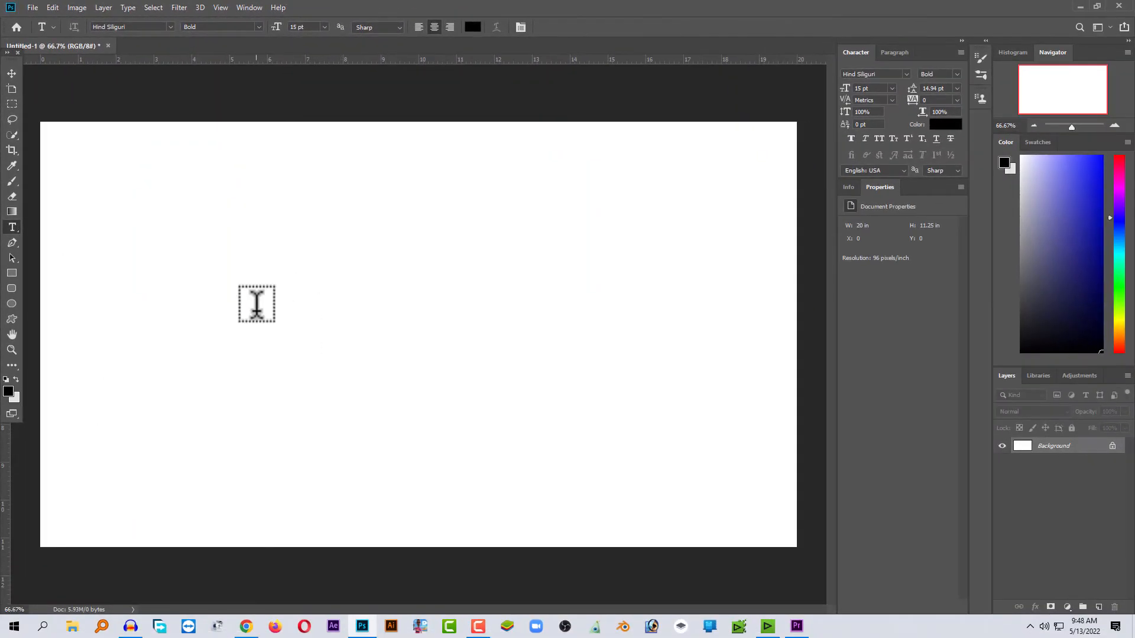
Switch the Bangla keyboard to Unicode typing and write "বাংলা ফন্ট" as a text layer on the canvas
click(493, 598)
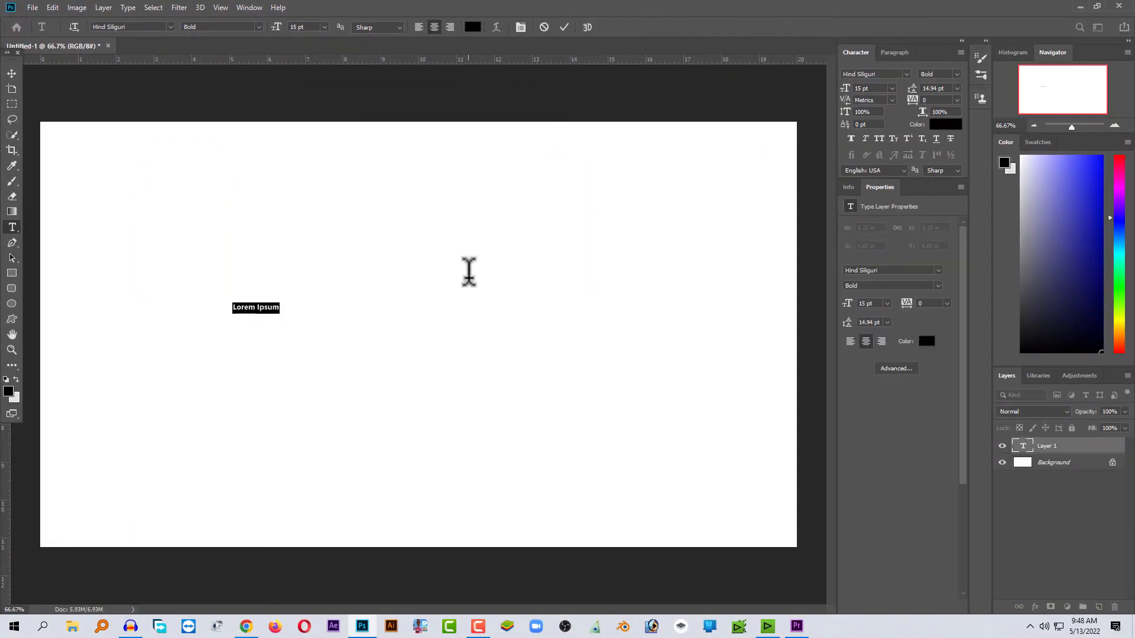
key(ctrl+alt+v)
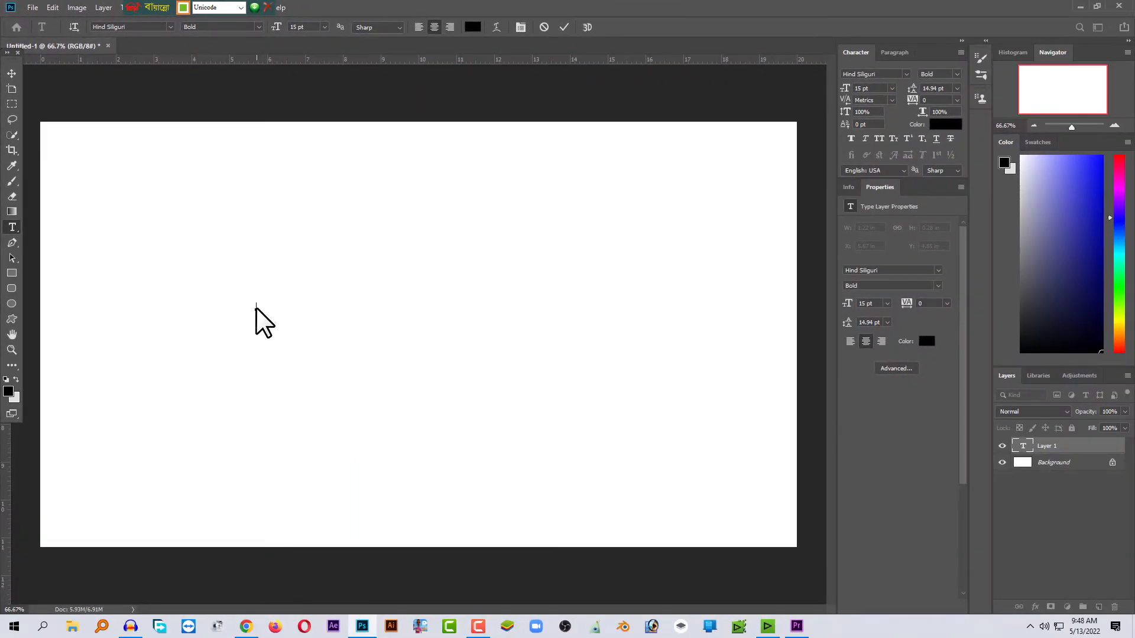
key(Escape)
click(259, 307)
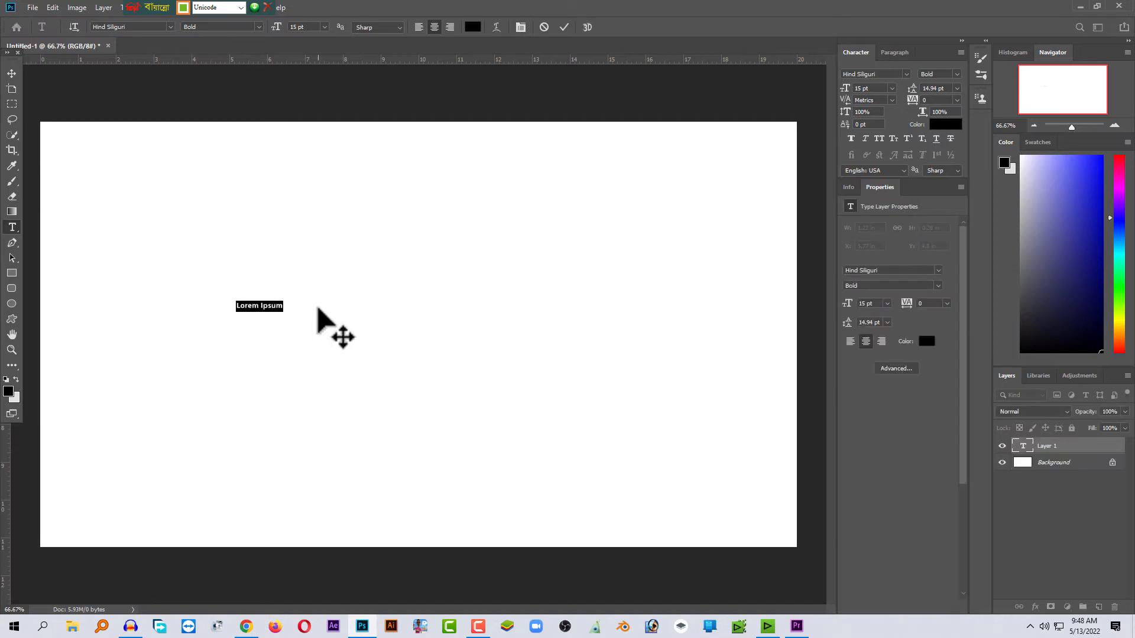
click(261, 307)
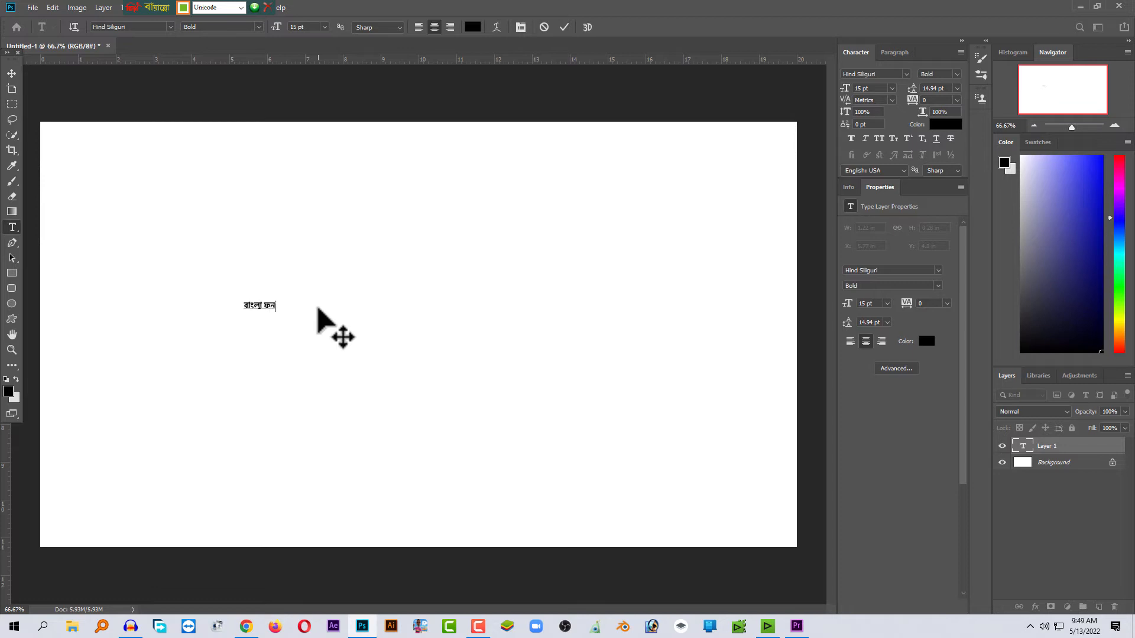
Scale the Bengali text layer up to about 107 pt
click(12, 72)
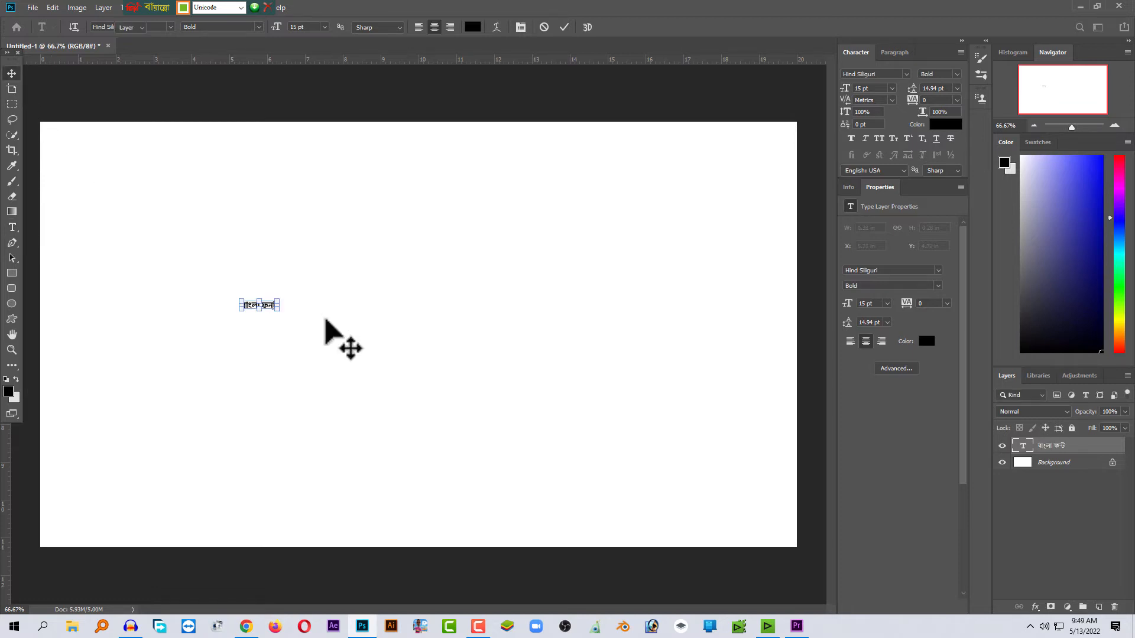
drag(279, 310, 496, 361)
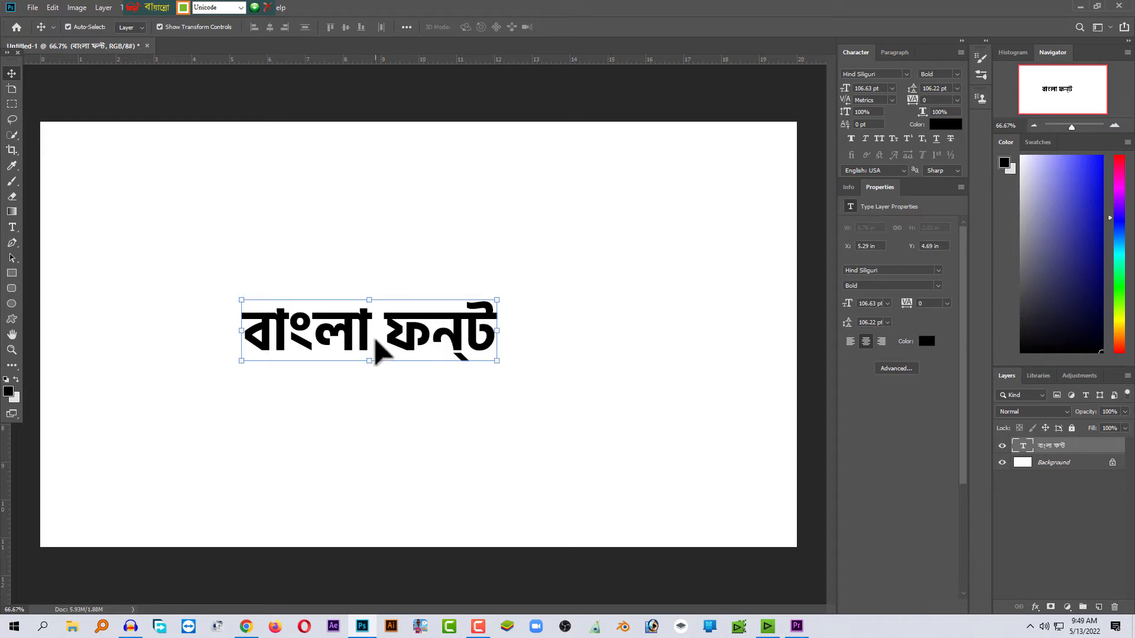
click(399, 258)
click(382, 348)
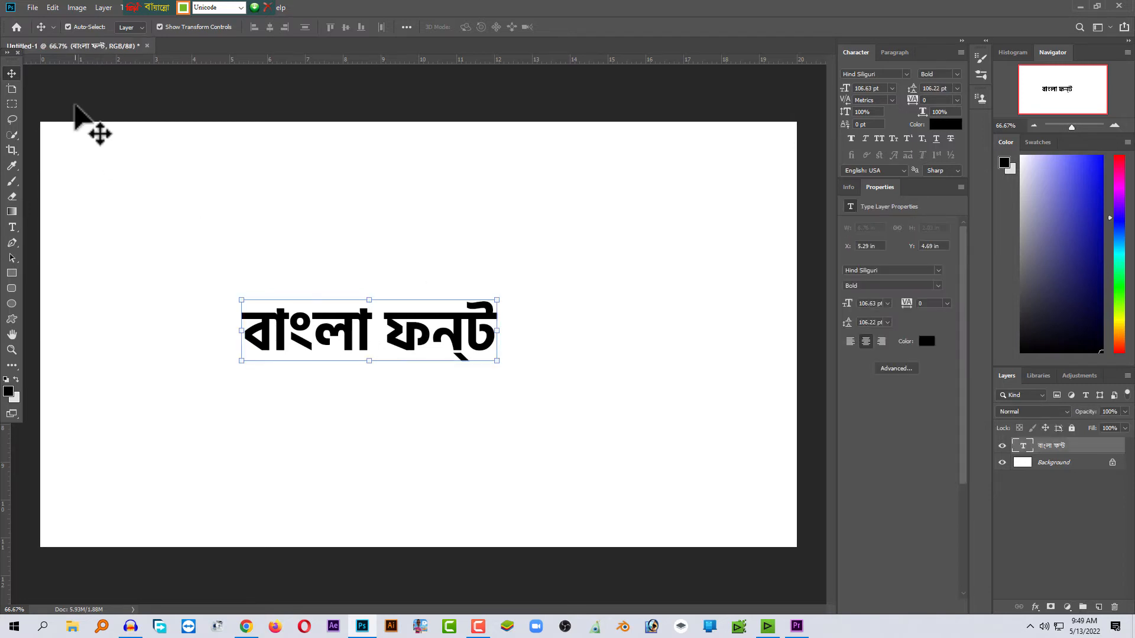
Set the text engine in the Type preferences to Middle Eastern and South Asian
click(53, 7)
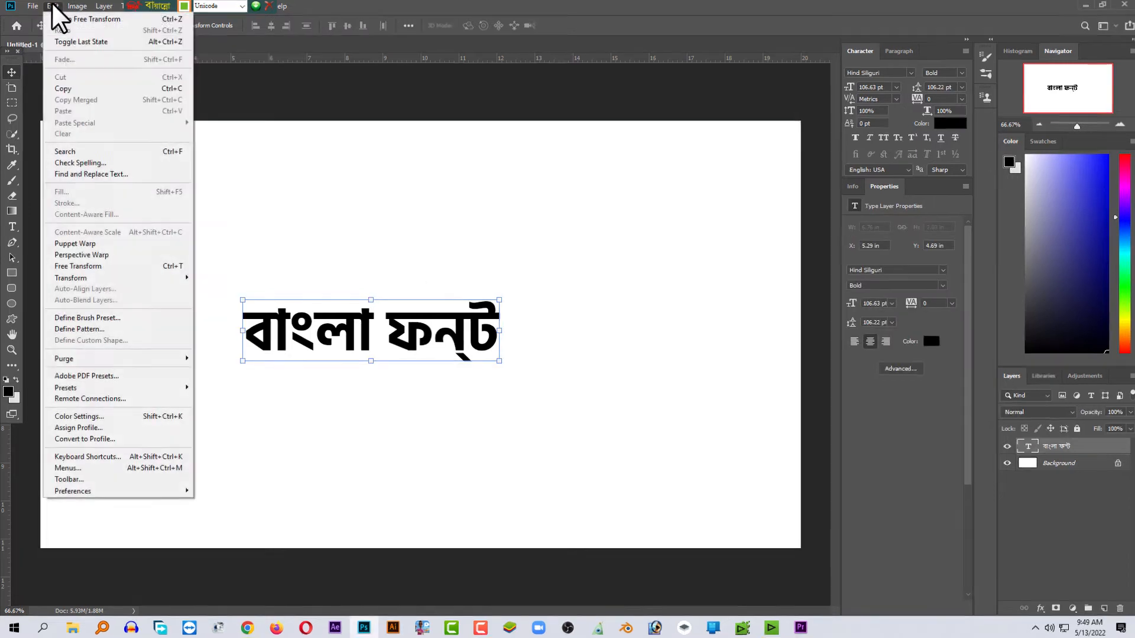
mouse_move(188, 590)
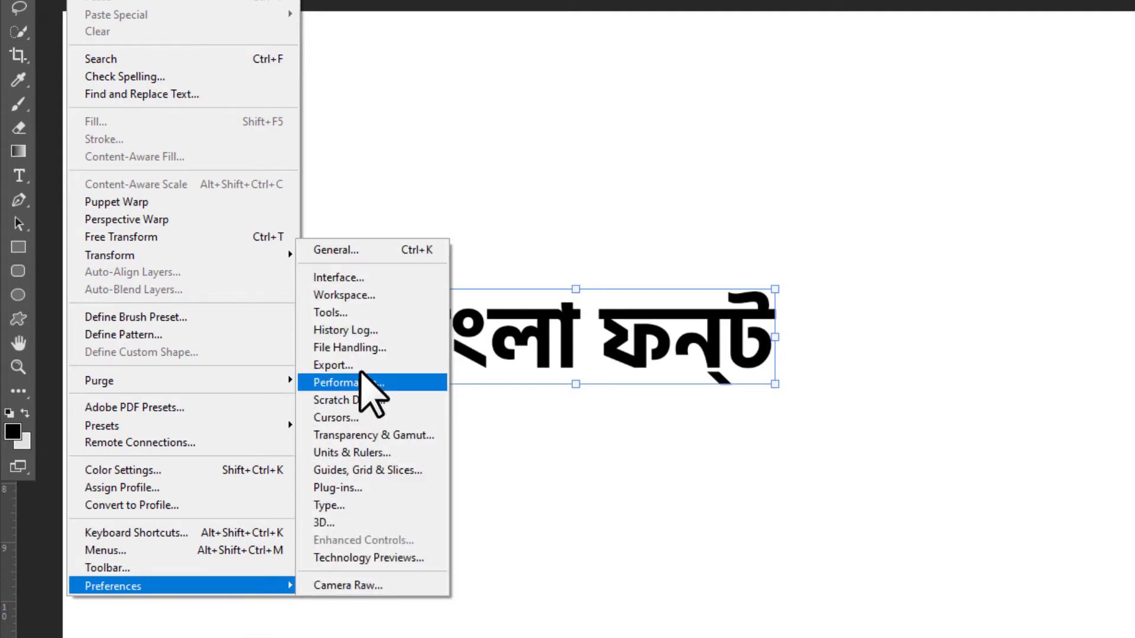
click(334, 507)
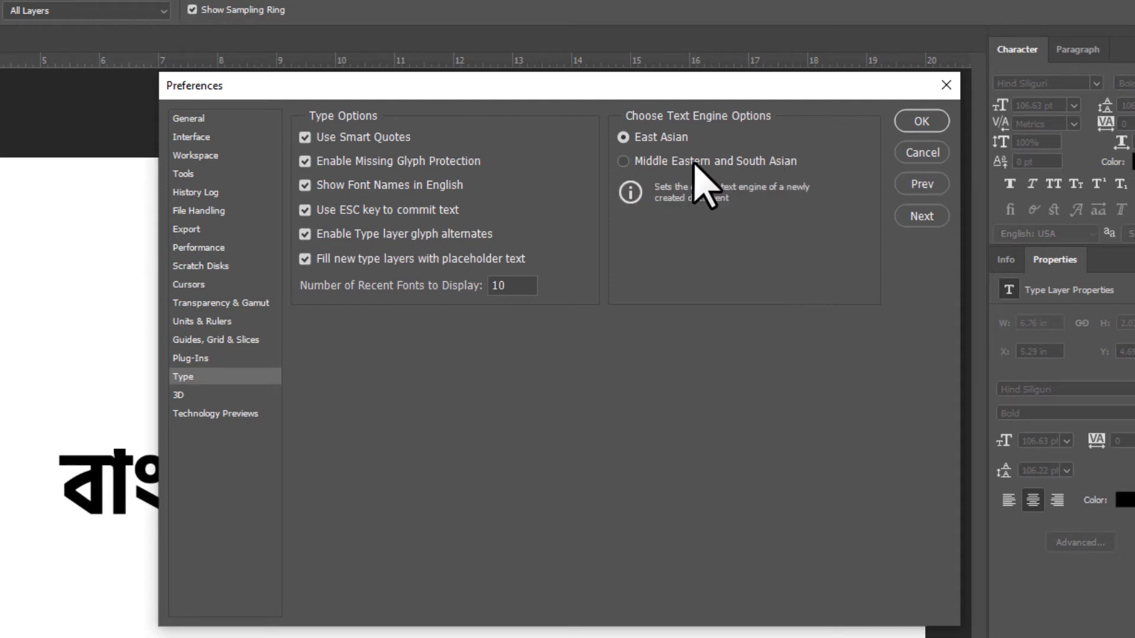
click(639, 165)
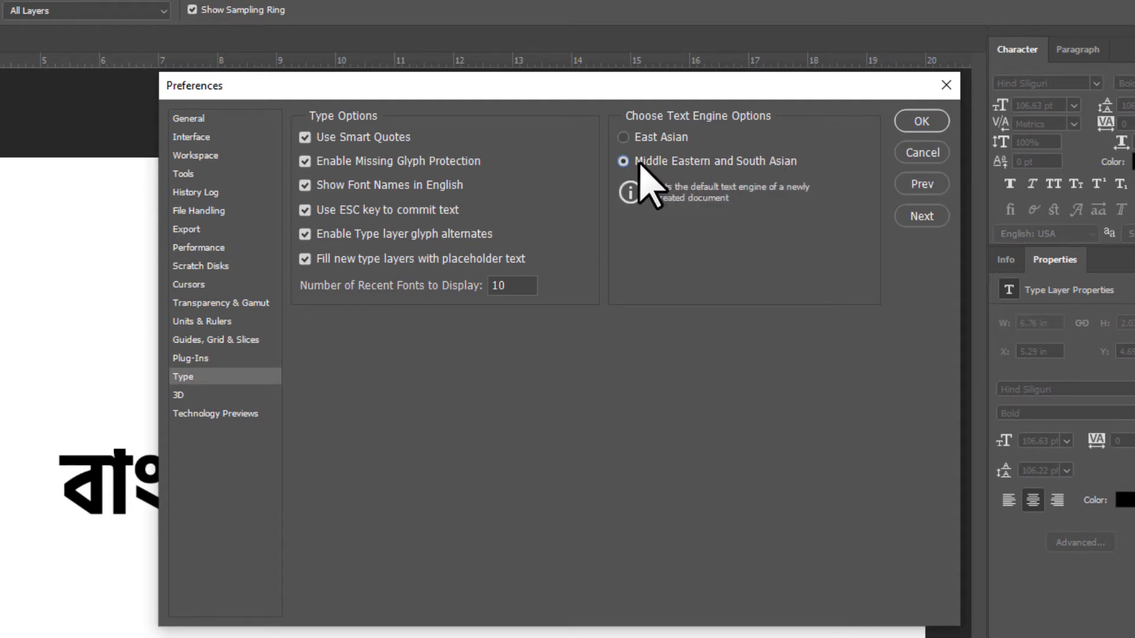
click(913, 123)
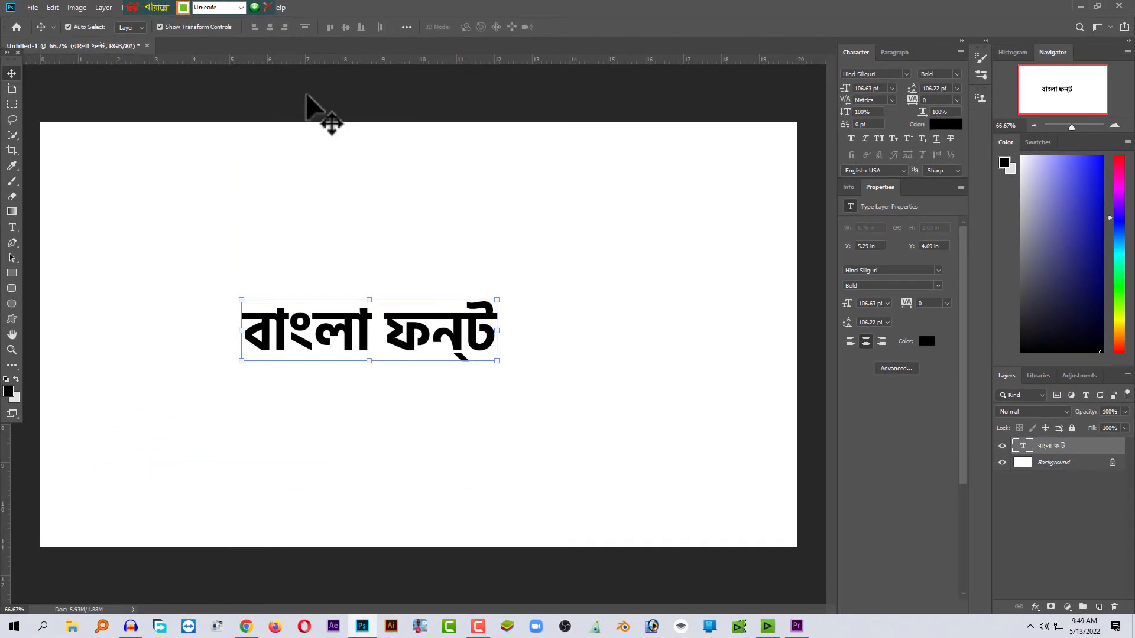
Close the current document without saving and create a new white 1920 x 1080 px RGB document at 96 ppi
click(710, 143)
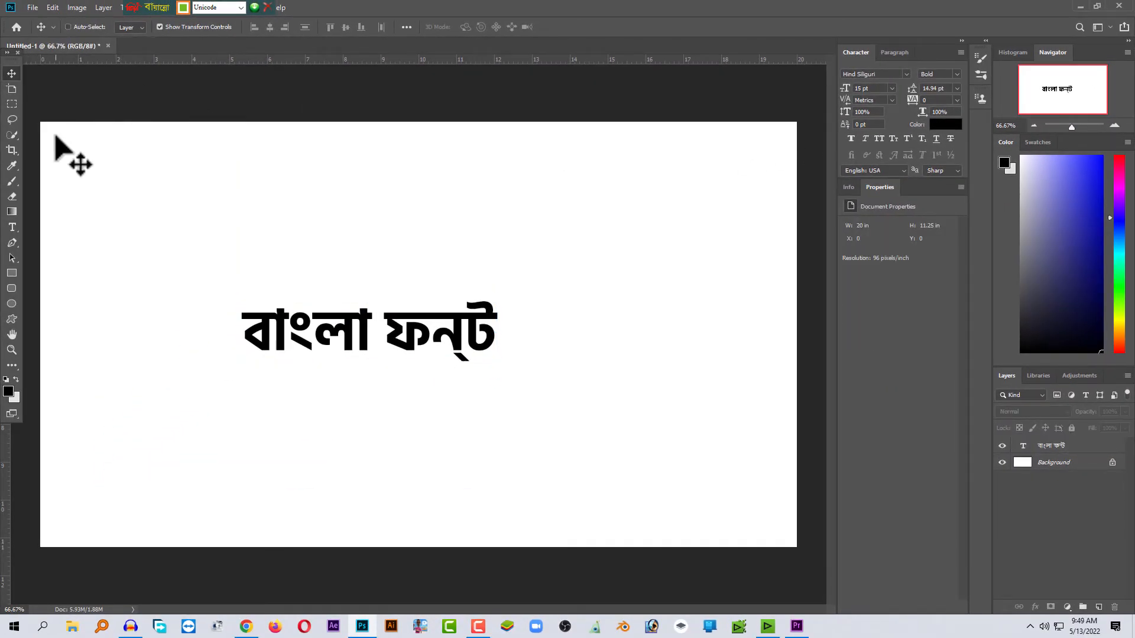
key(ctrl+w)
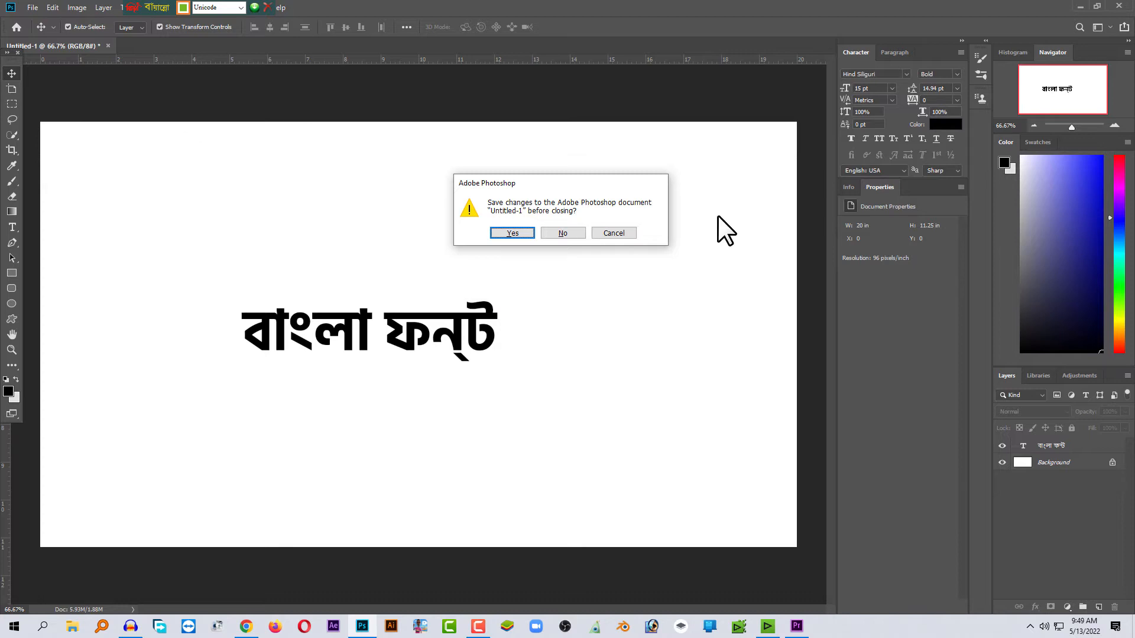
click(565, 234)
click(33, 8)
click(47, 20)
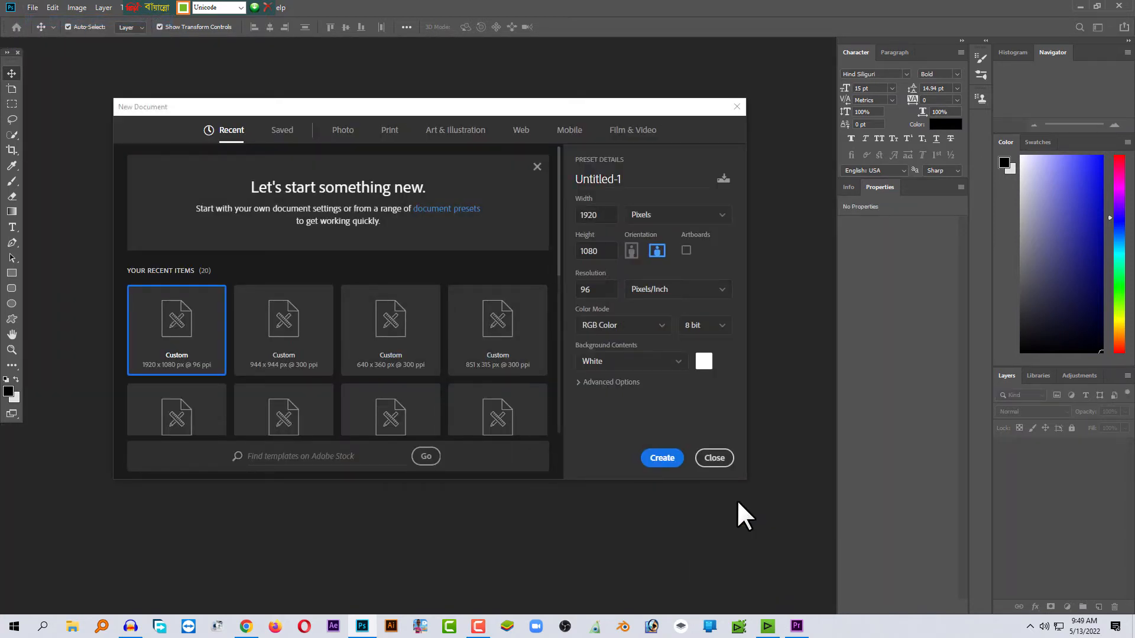
click(662, 458)
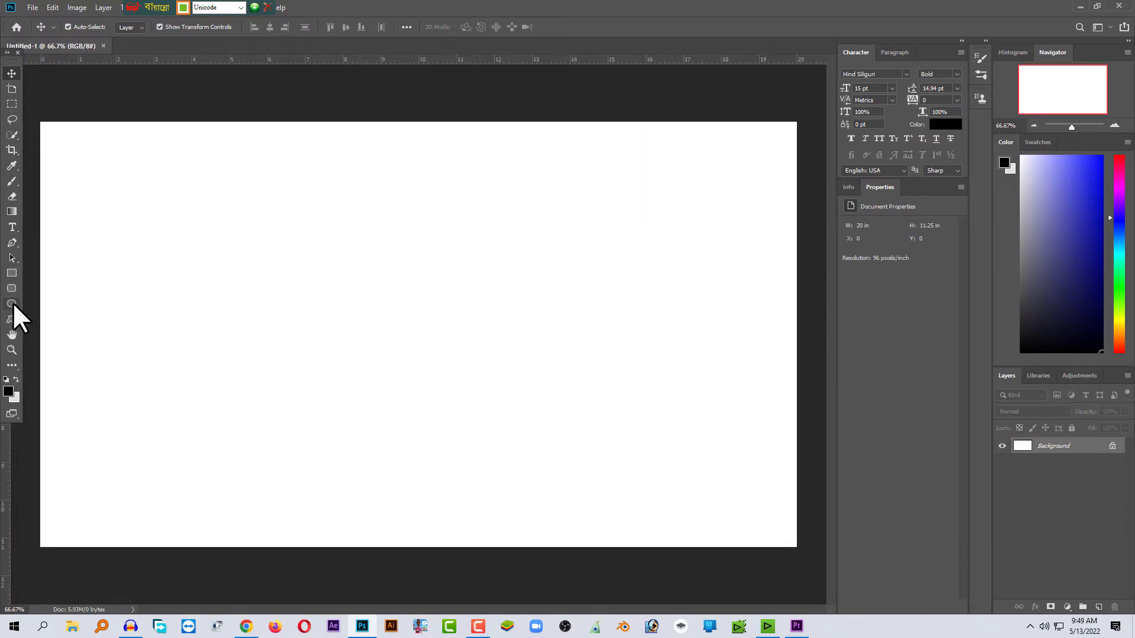
Add the text "বাংলা ফন্ট" in Hind Siliguri Bold to the new canvas and scale it up to about 120 pt
click(12, 227)
click(286, 275)
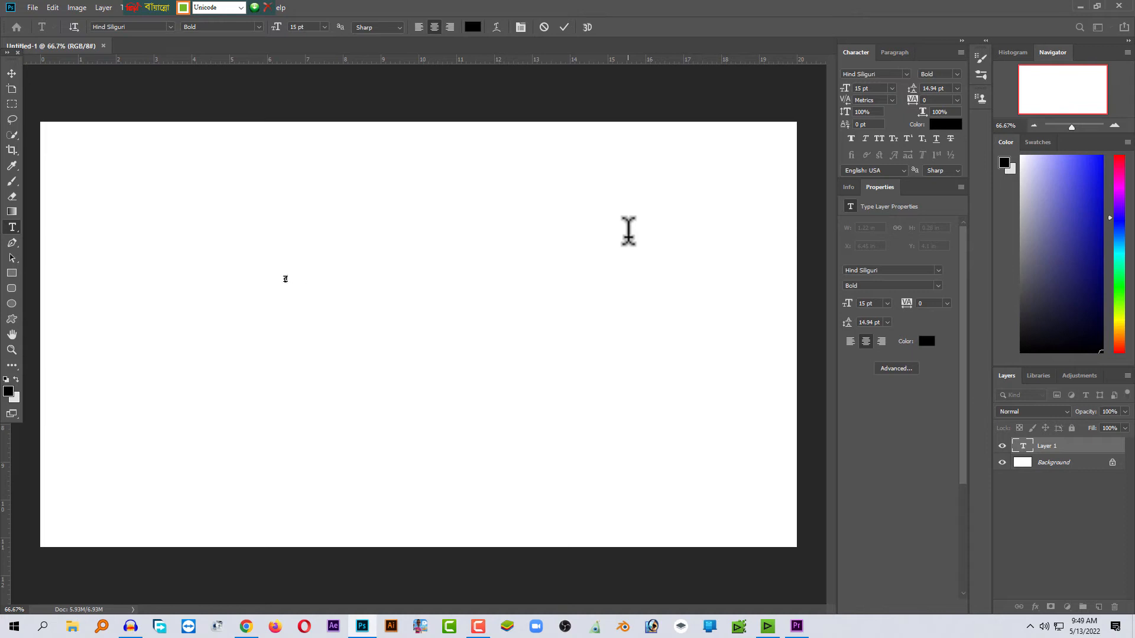
text(রা)
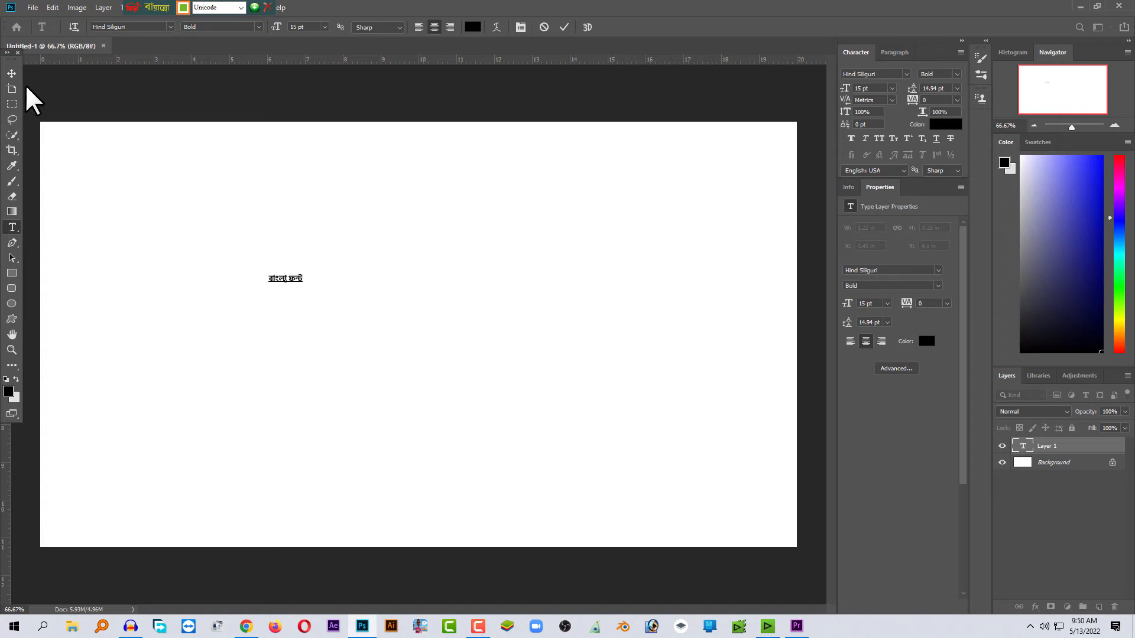
key(ctrl+t)
drag(304, 296, 531, 411)
key(Return)
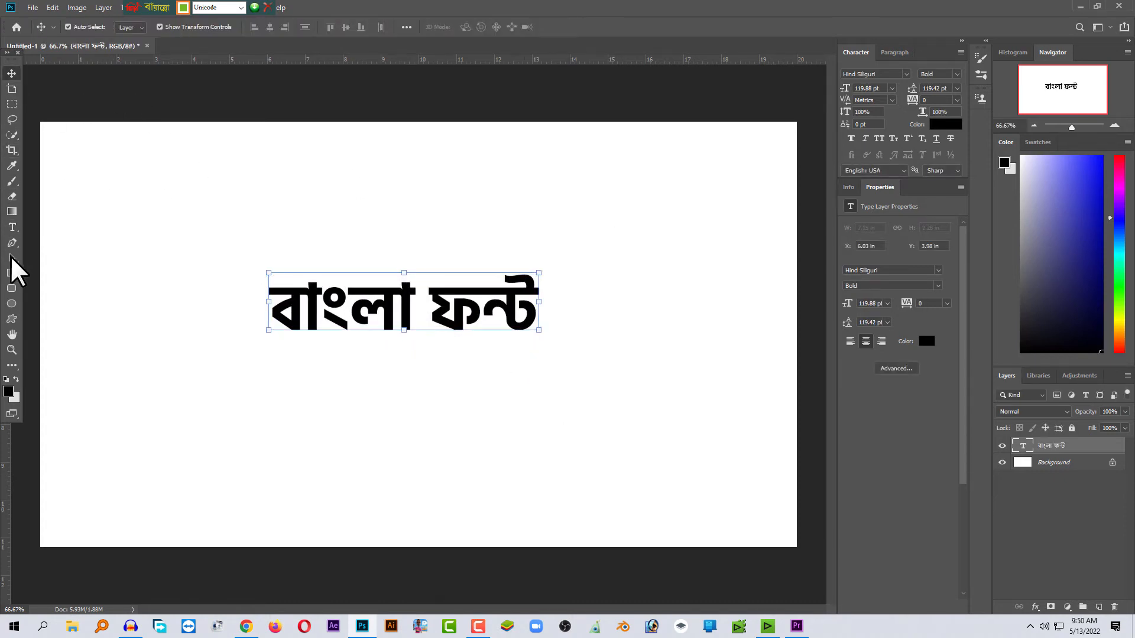
Replace the text on the canvas with "শিক্ষা" and scale the text layer up to about 199 pt
click(12, 227)
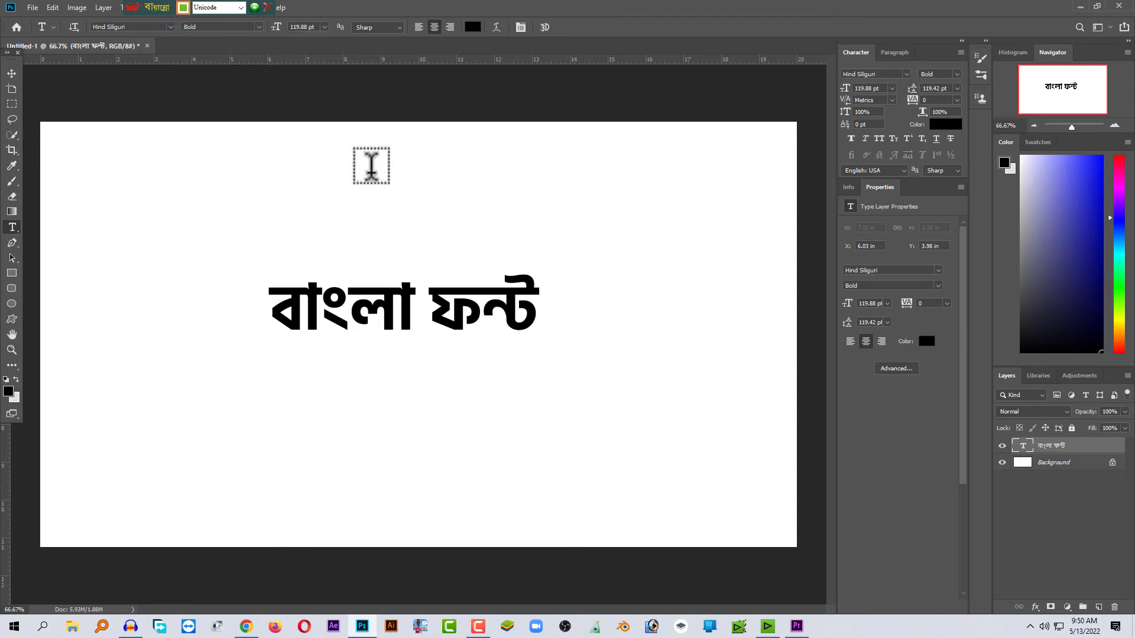
click(435, 298)
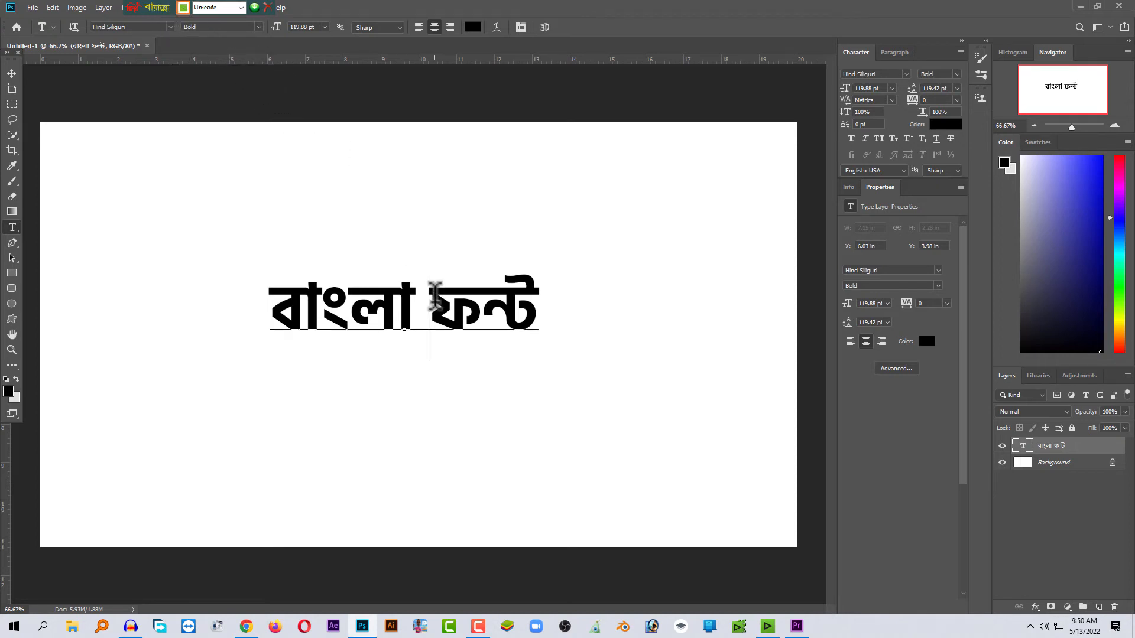
click(6, 74)
click(8, 225)
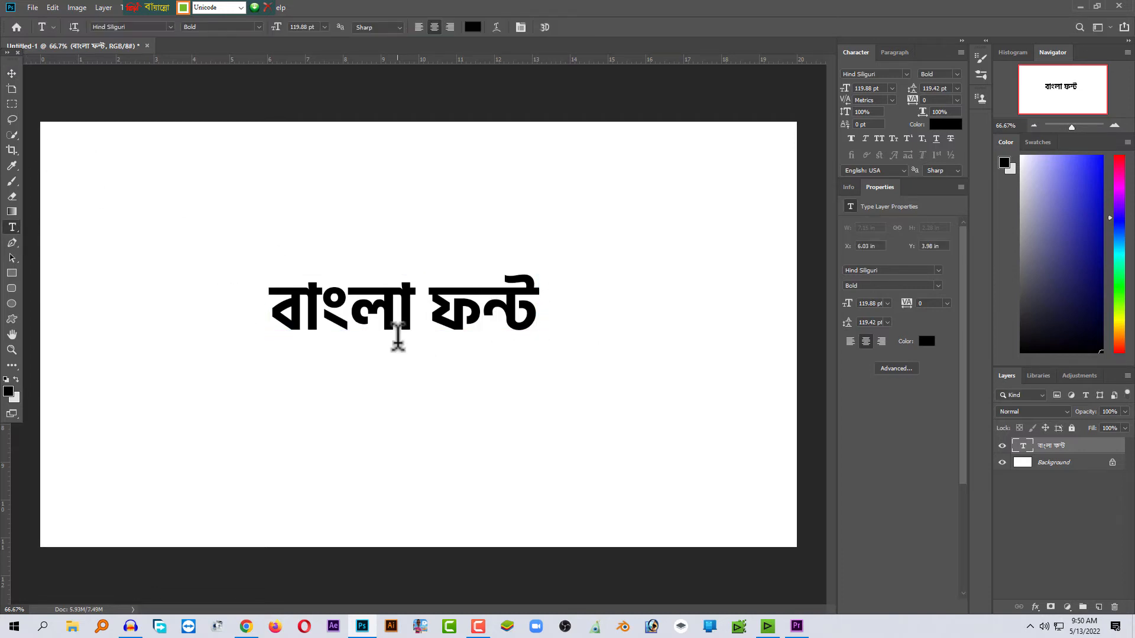
triple_click(399, 337)
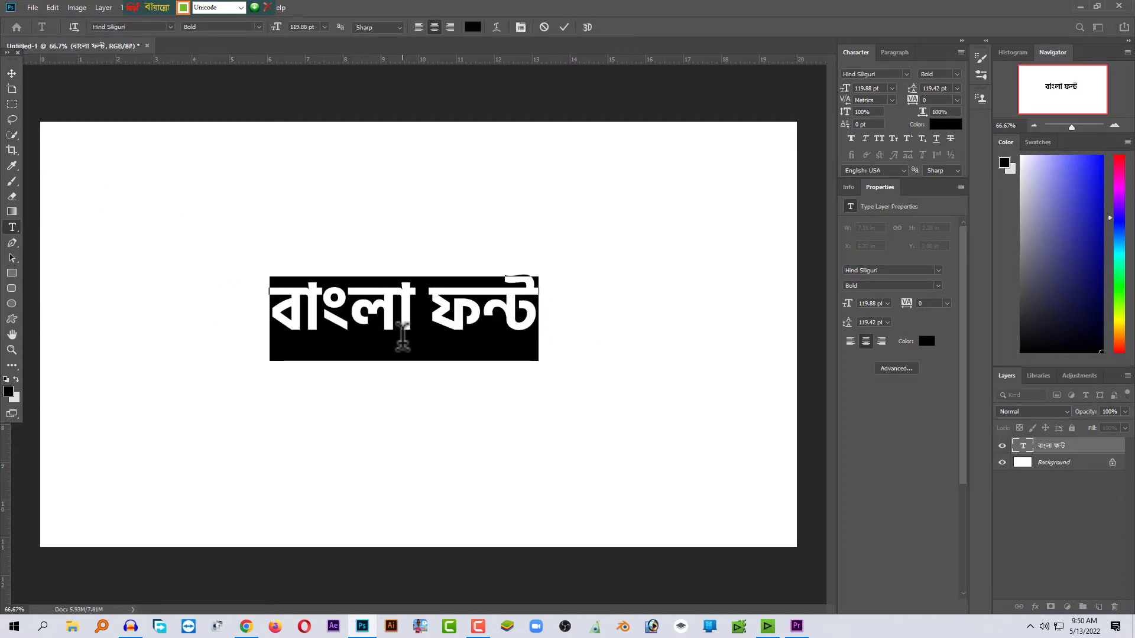
key(BackSpace)
text(শিক্)
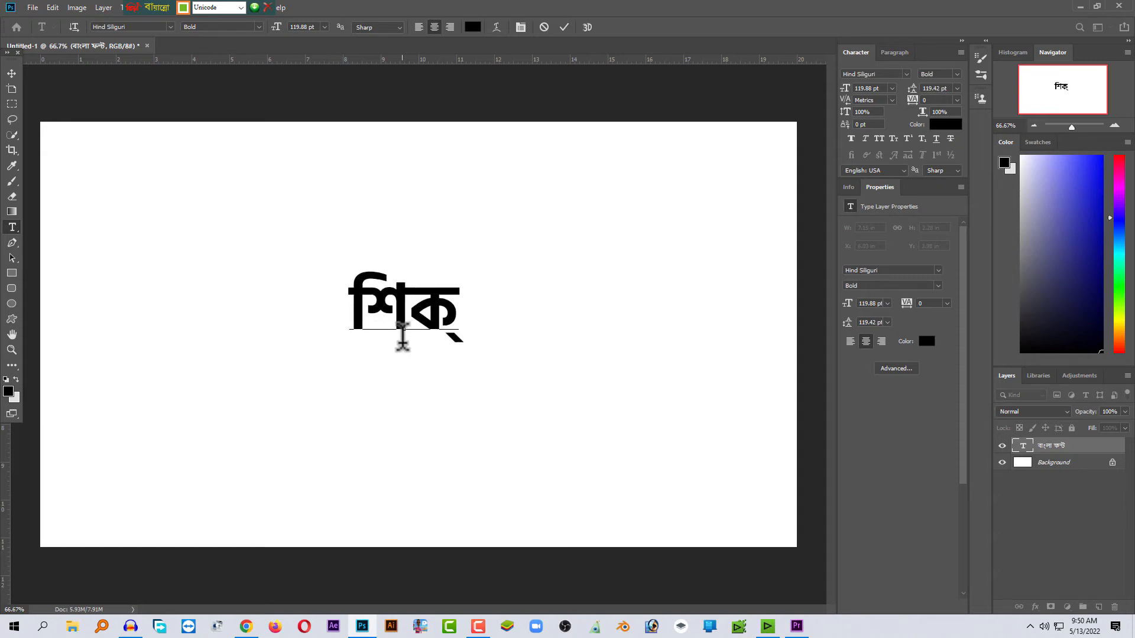
text(ষা)
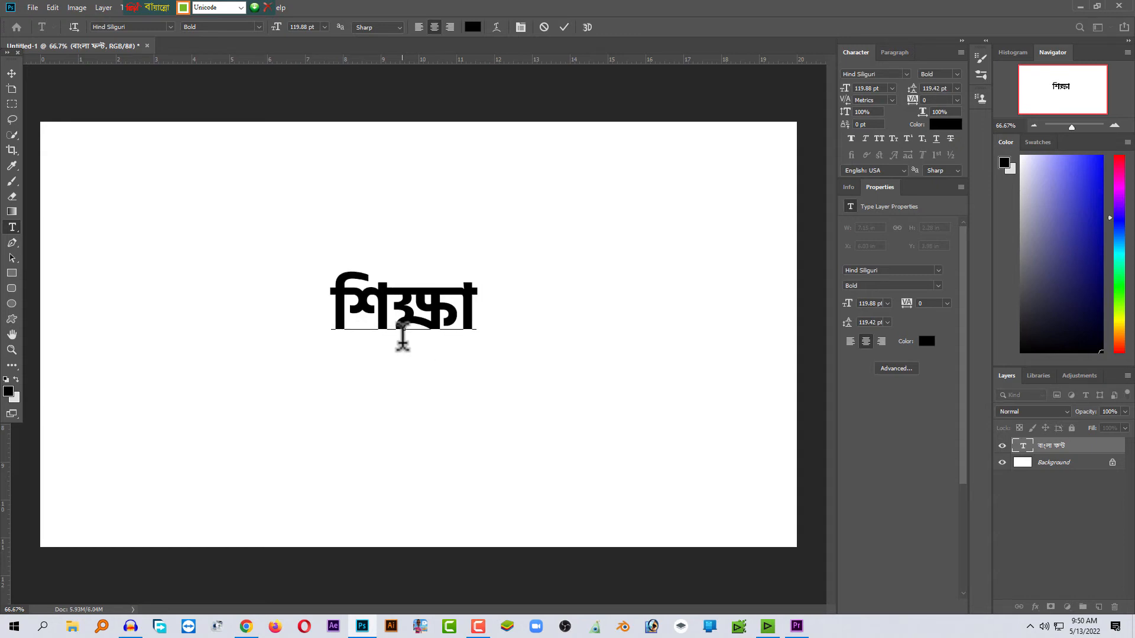
click(12, 73)
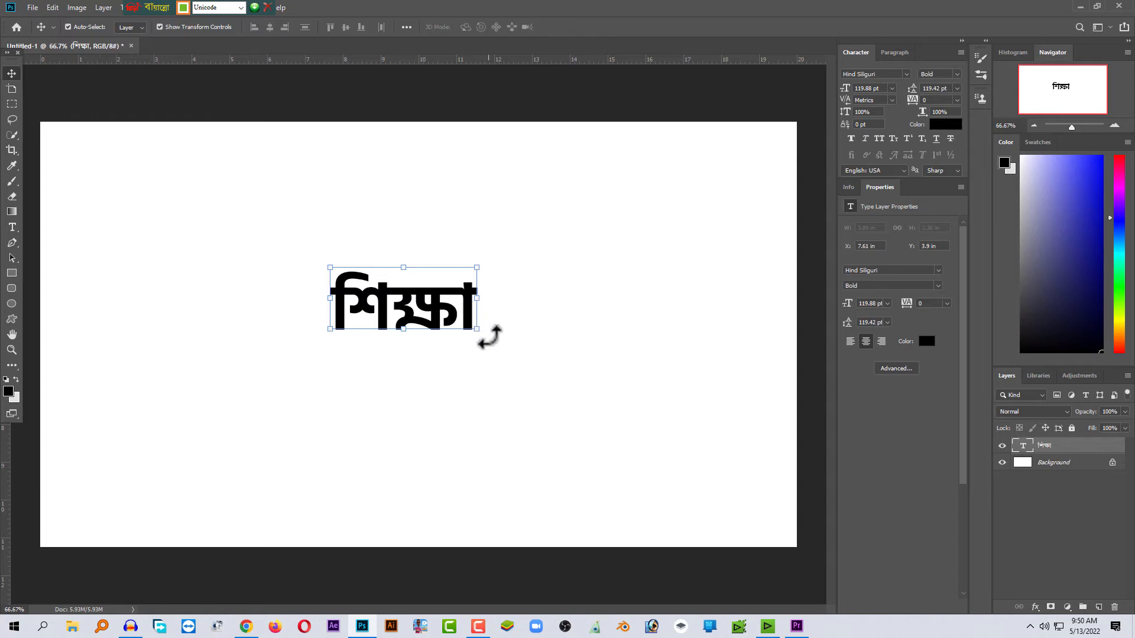
drag(477, 329, 573, 337)
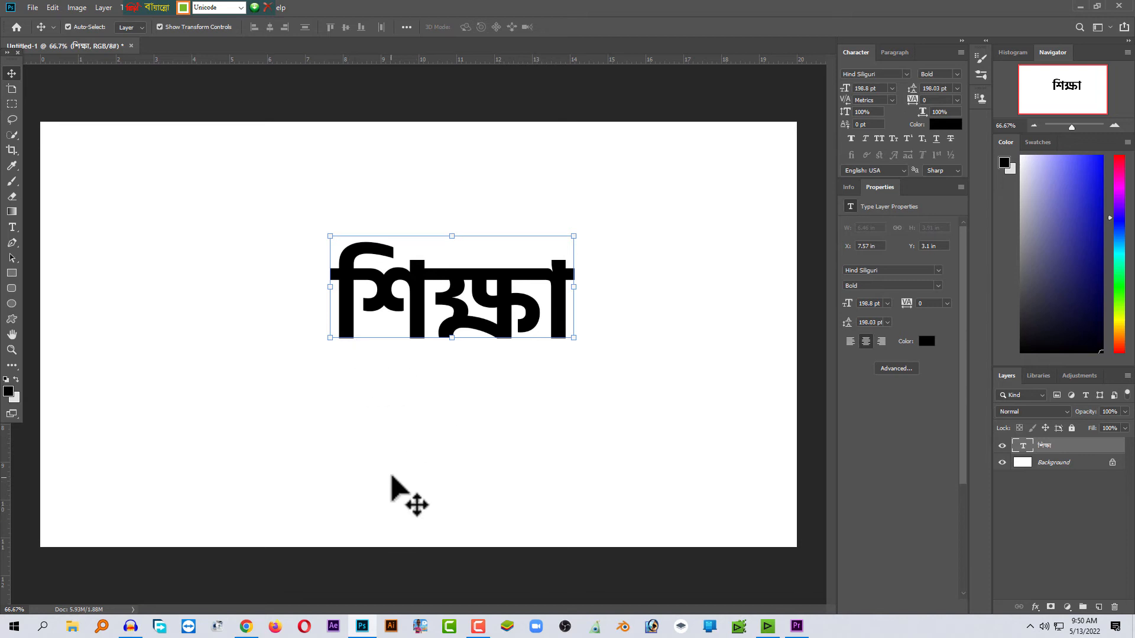
Switch to Premiere Pro and delete the Graphic clip on track V2
click(805, 627)
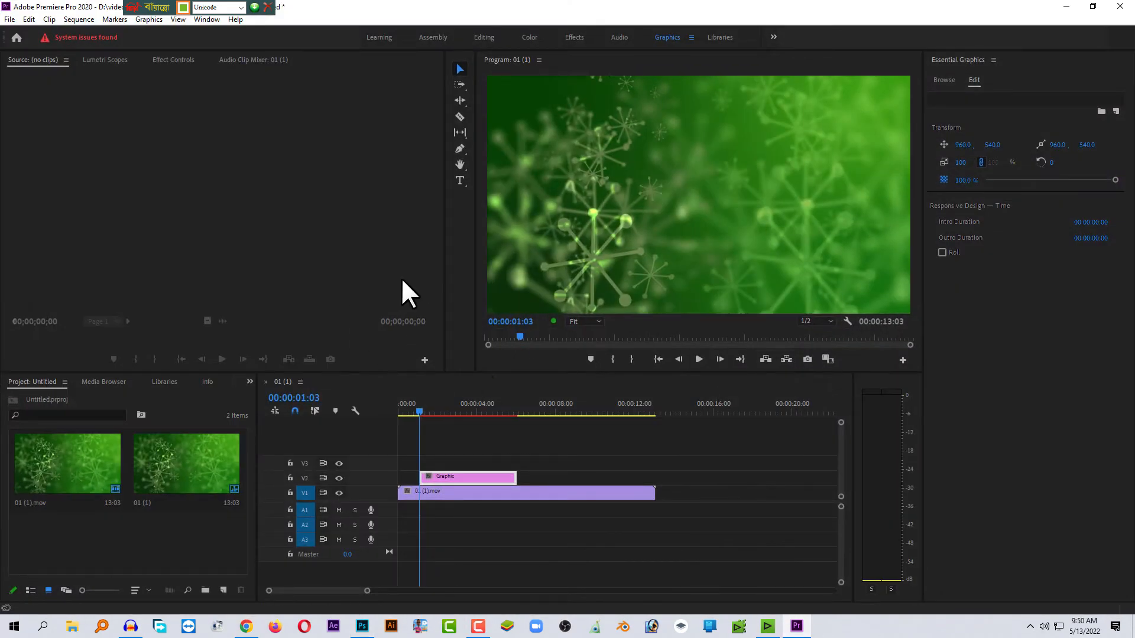
click(470, 476)
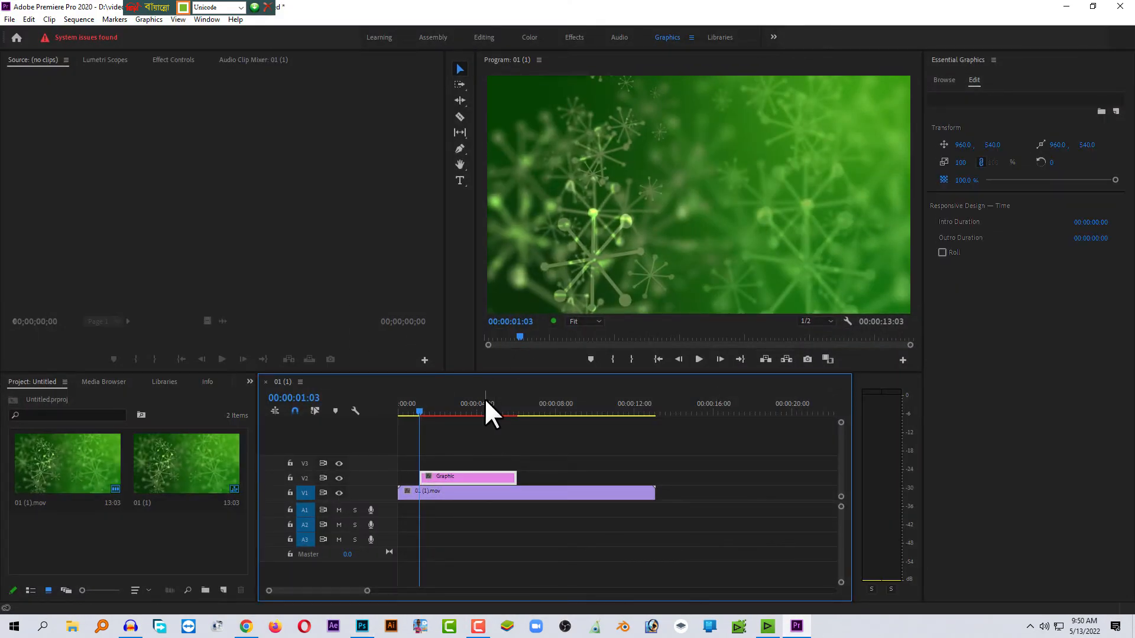
key(Delete)
Add the text "বাংলা ফন্ট" in Hind Siliguri Bold over the video frame and scale it up to about 209%
click(459, 179)
click(576, 186)
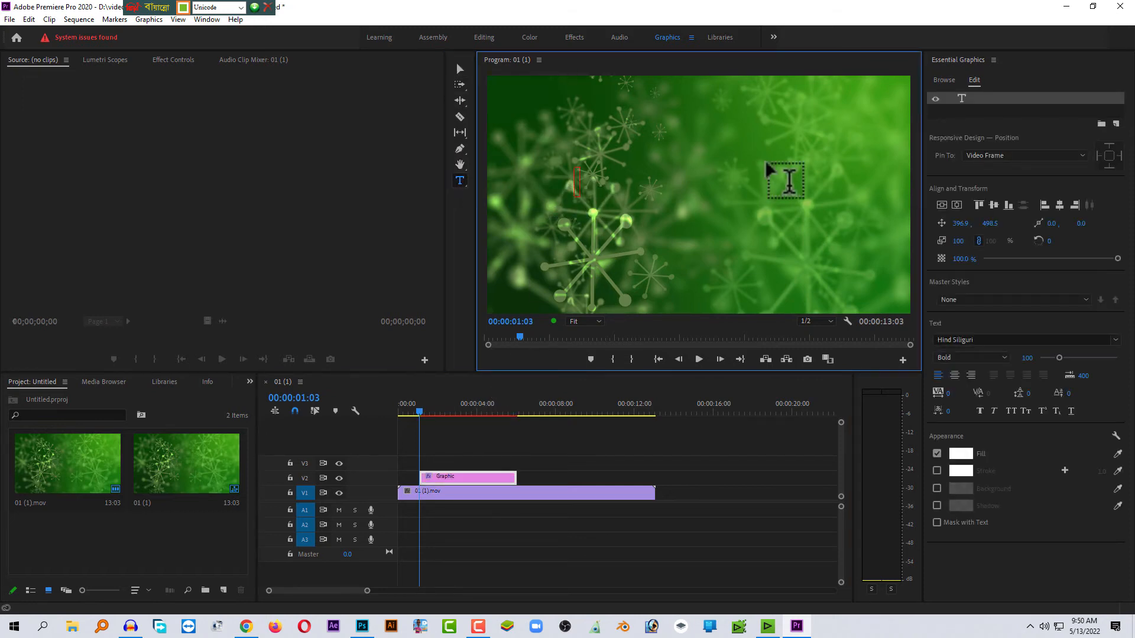
text(বাংলা ফন্ট)
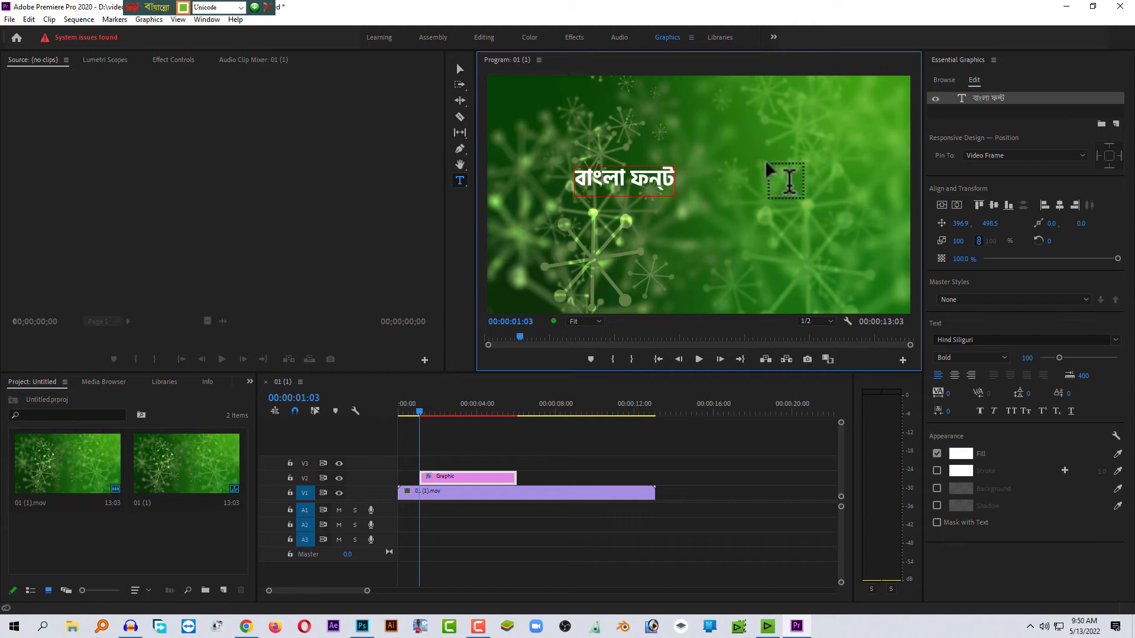
click(459, 69)
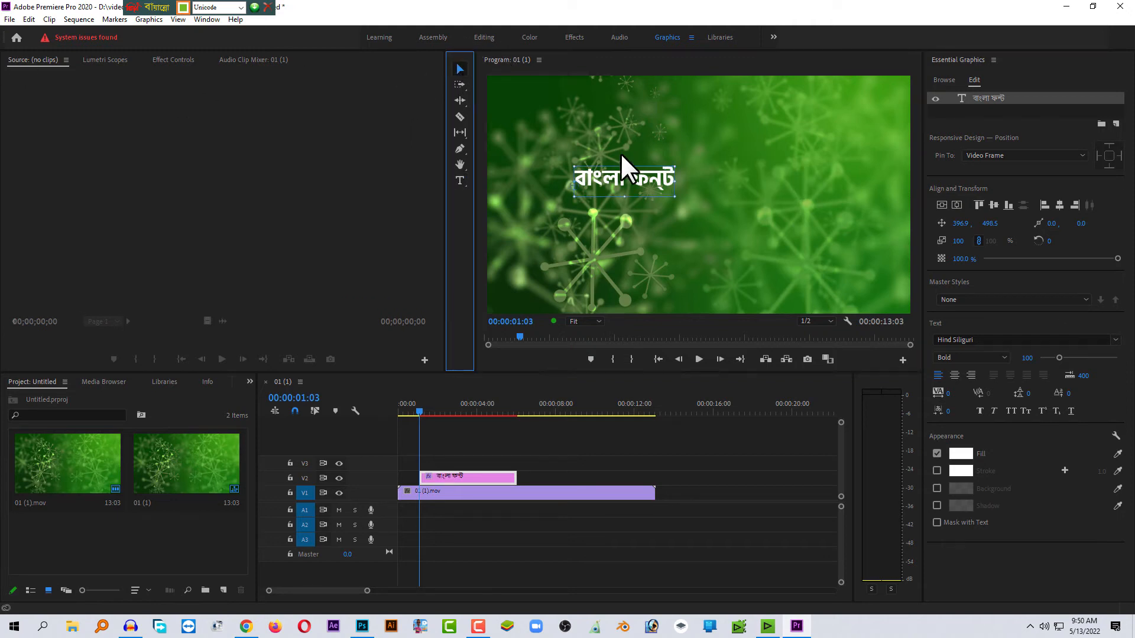
drag(677, 199, 747, 236)
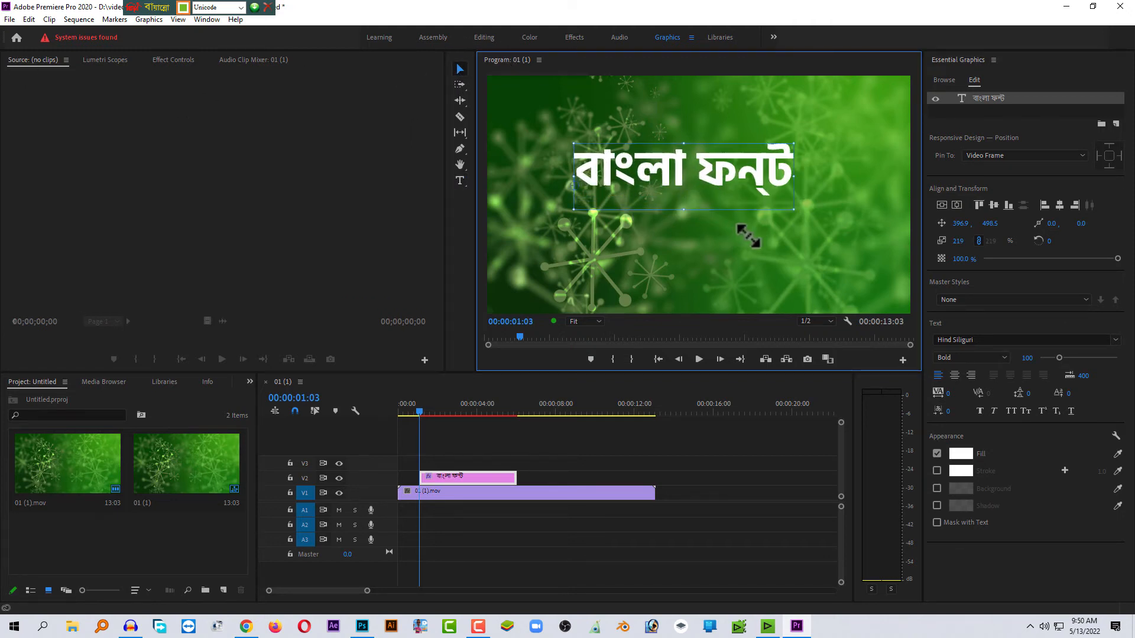
key(t)
click(690, 112)
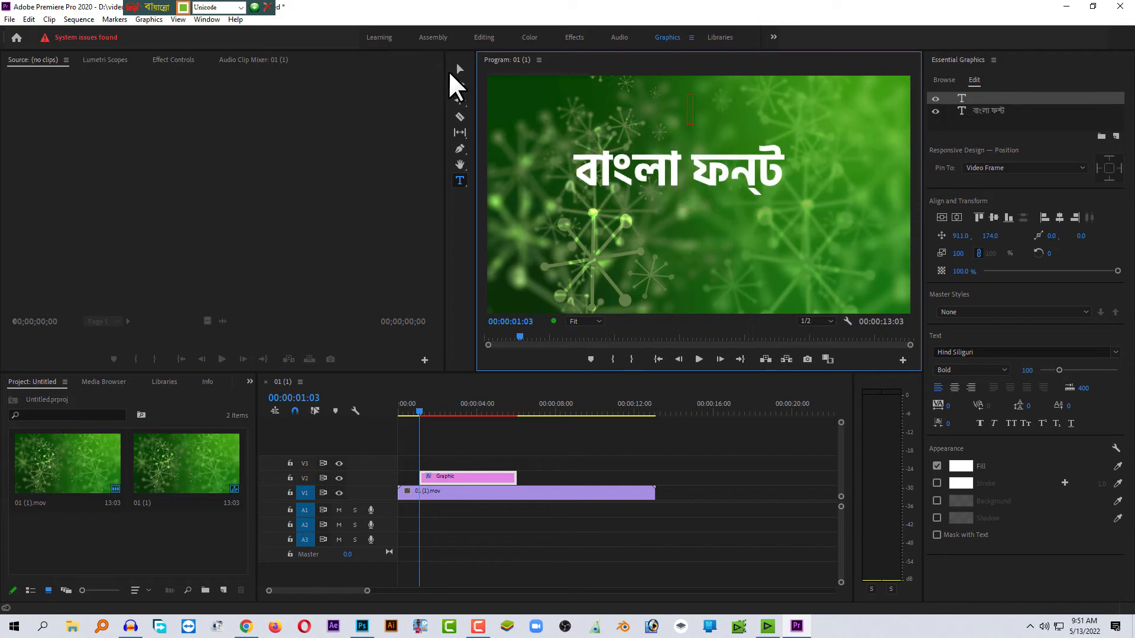
click(459, 69)
click(724, 180)
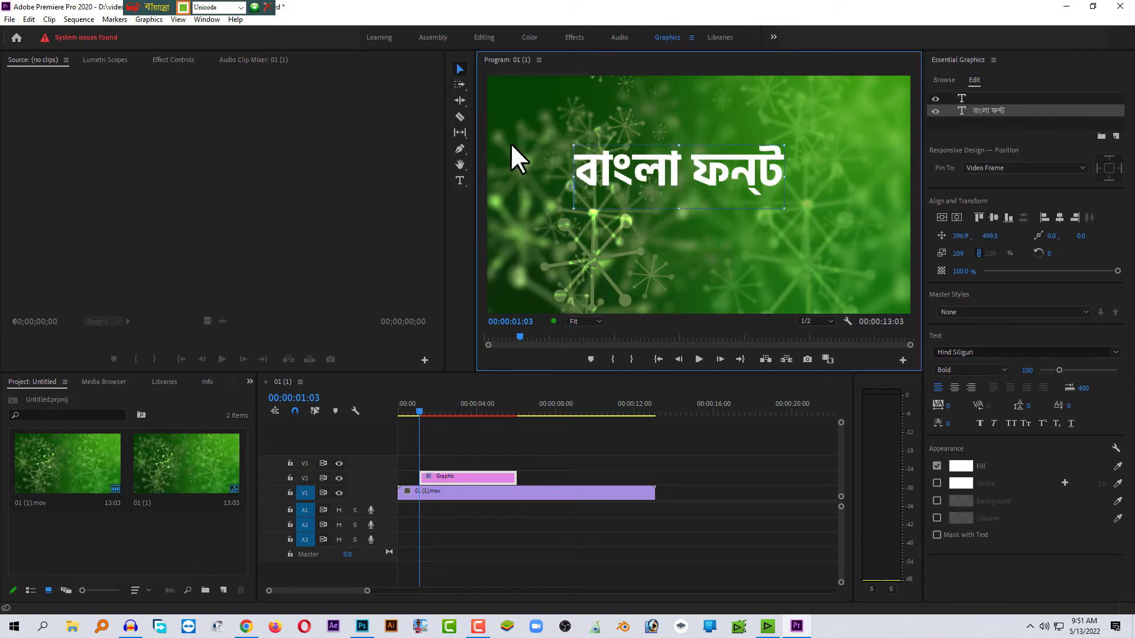
Set the text engine in the Graphics preferences to South Asian and Middle Eastern
click(28, 19)
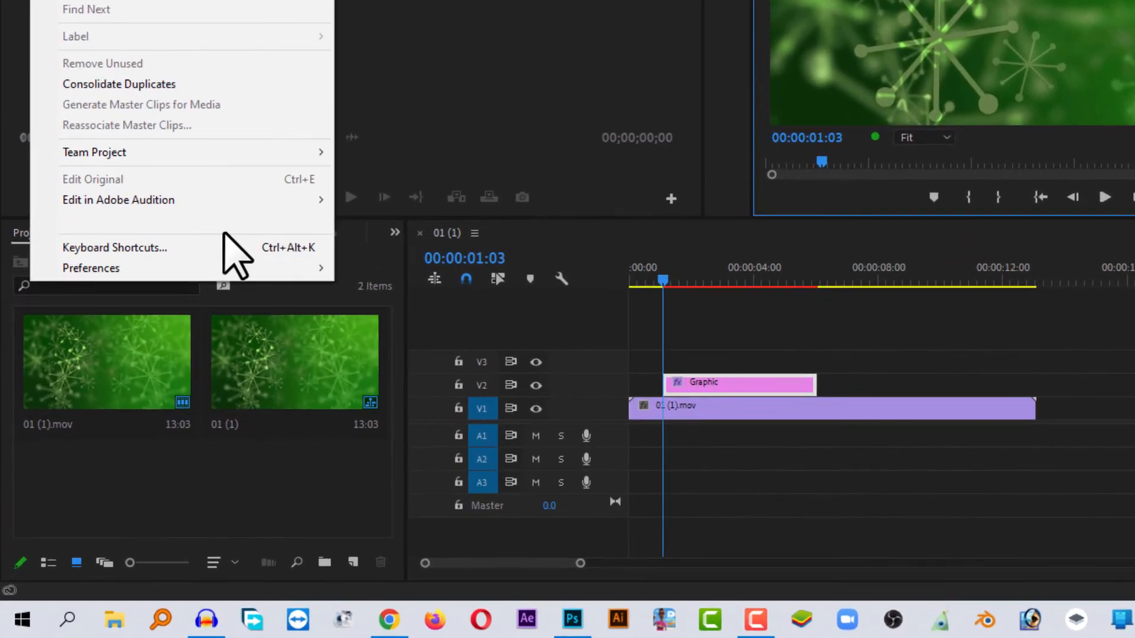
mouse_move(198, 271)
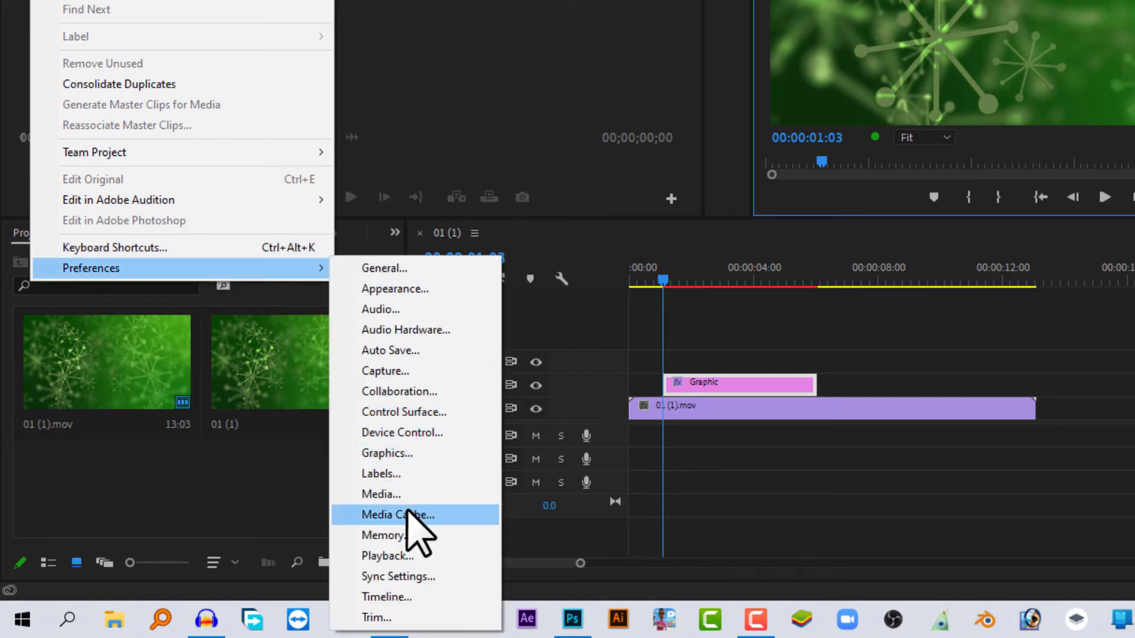
click(406, 454)
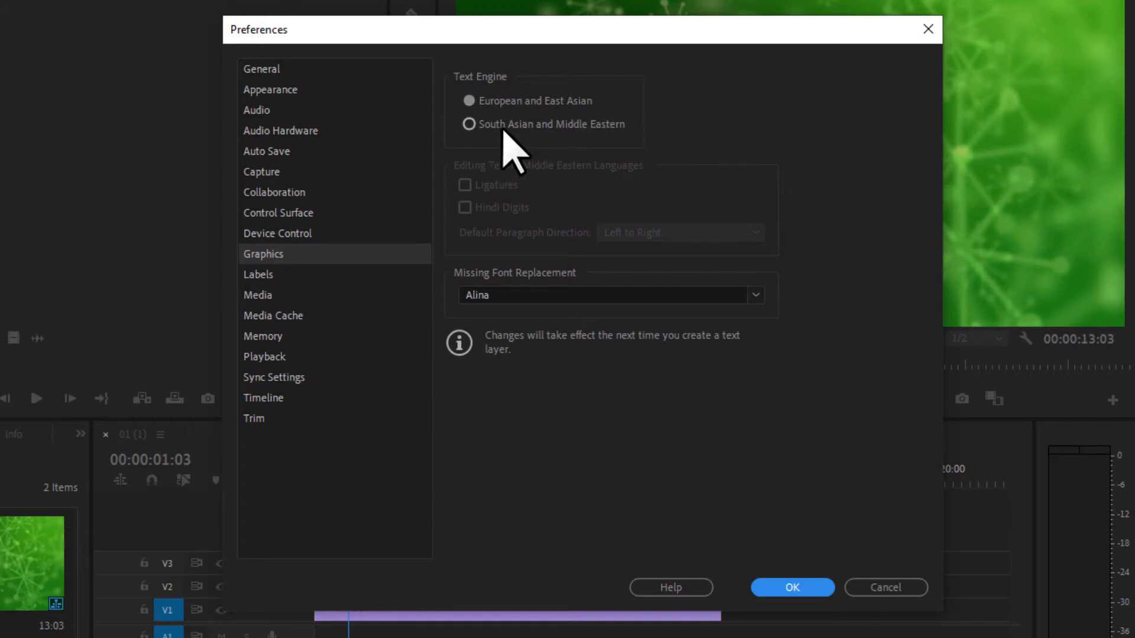
click(577, 126)
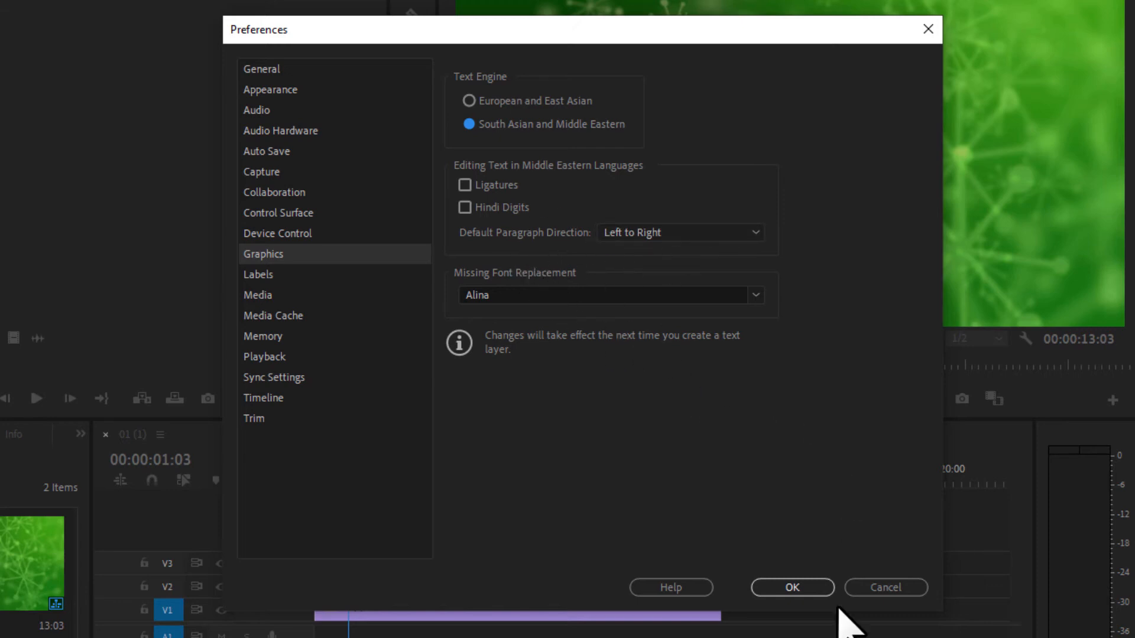
click(792, 586)
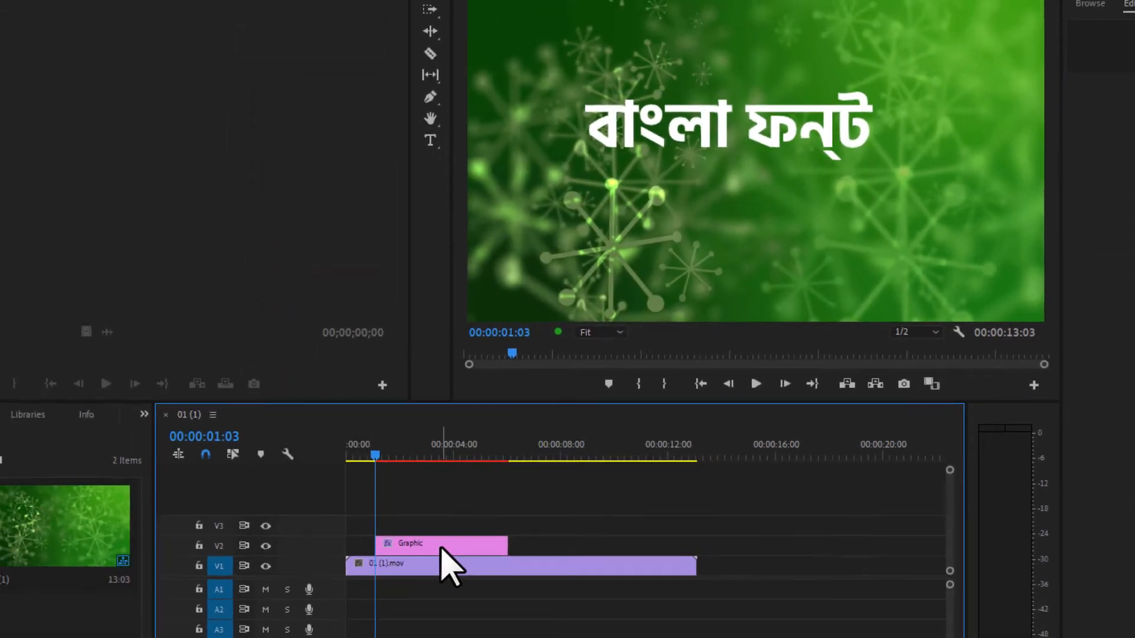
Replace the Graphic clip on V2 with a new text layer reading "ফনন্ট" in Hind Siliguri Bold
key(Delete)
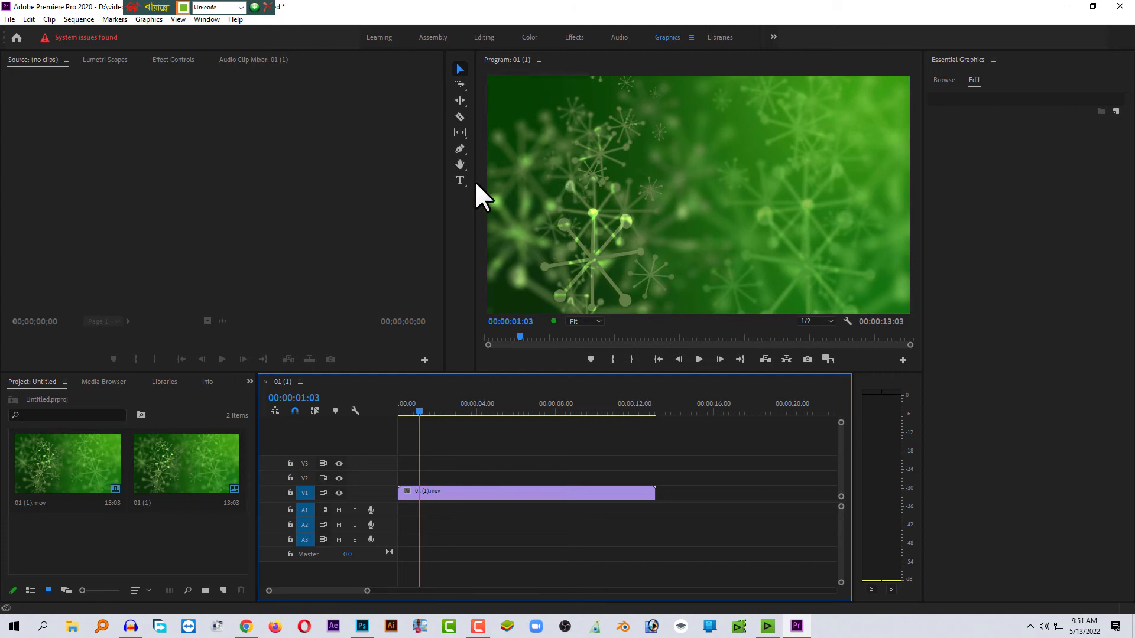
click(460, 180)
click(603, 171)
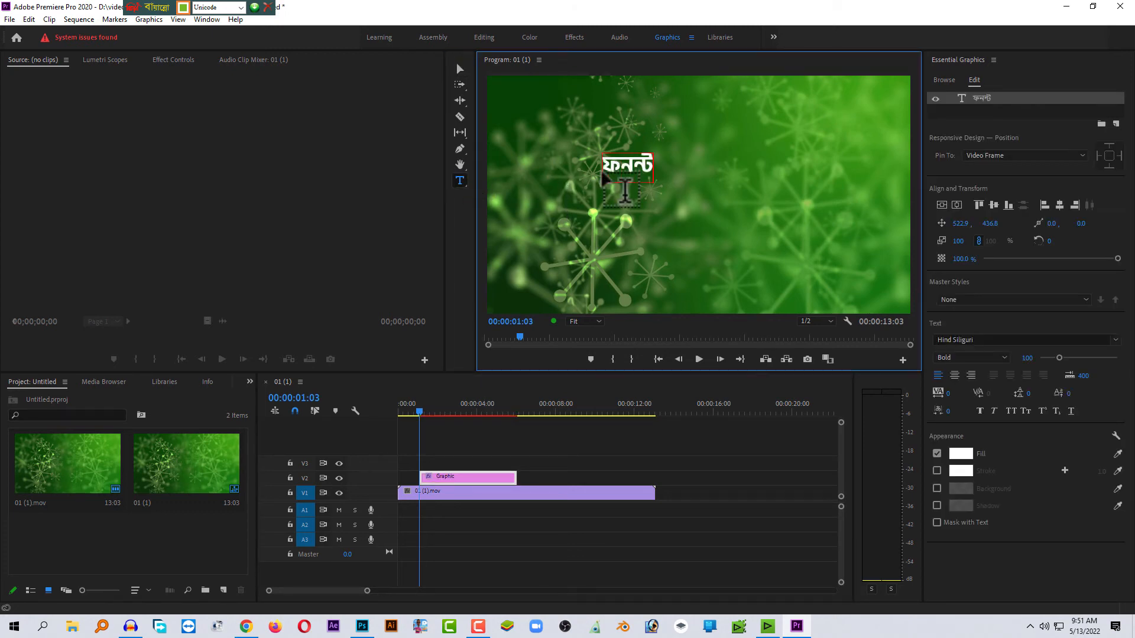
click(460, 69)
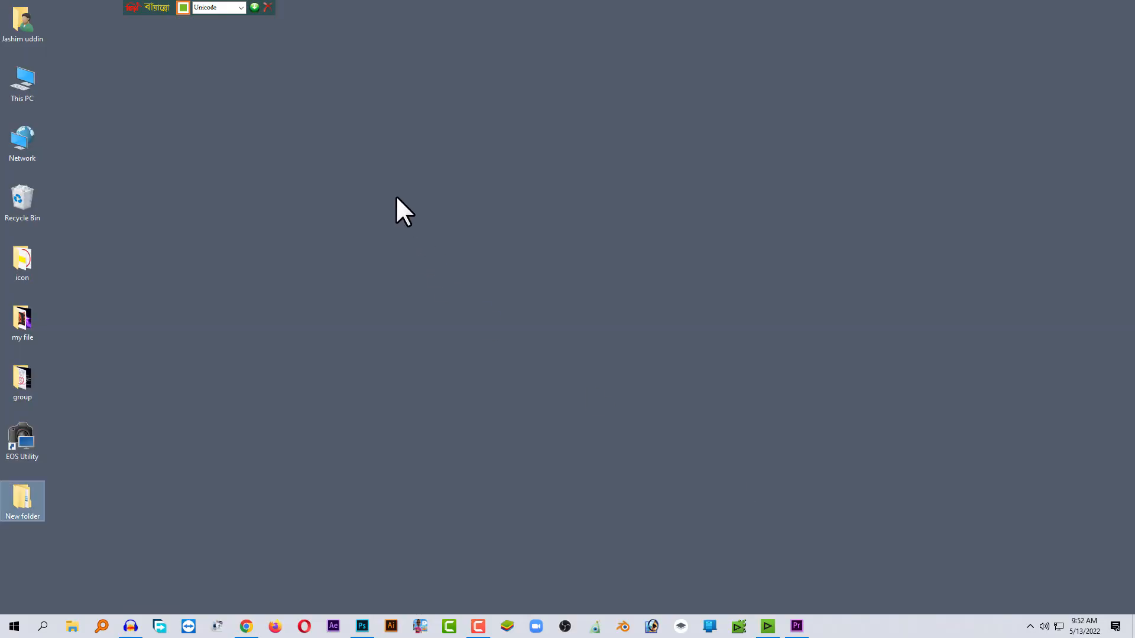
Create a new text document on the desktop with its default name and open it in Notepad
right_click(396, 198)
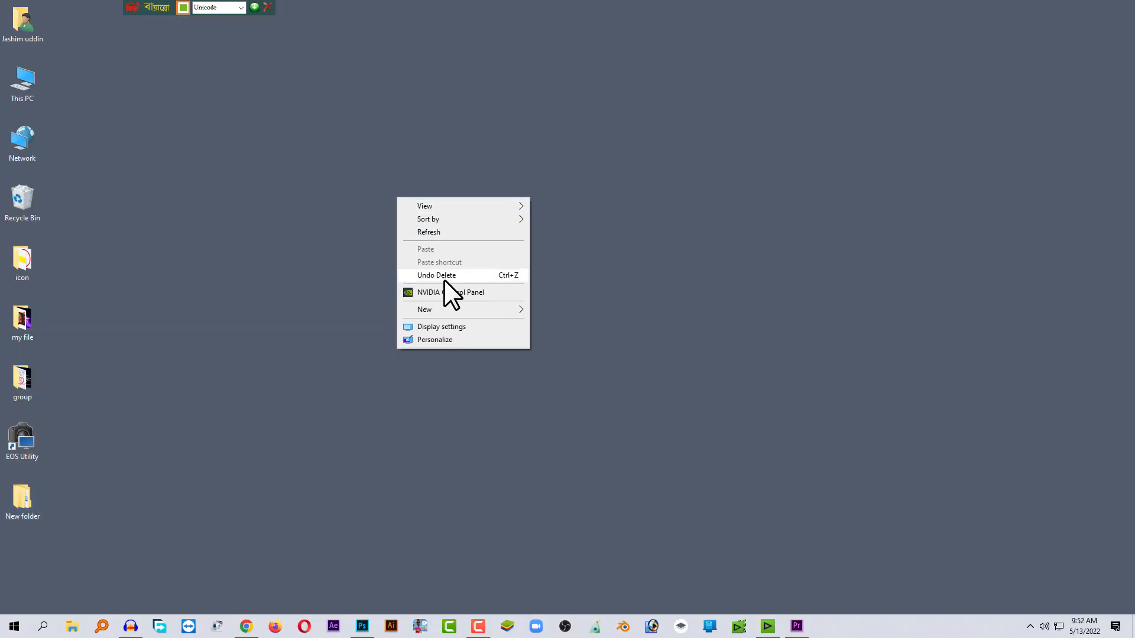
mouse_move(442, 306)
click(580, 392)
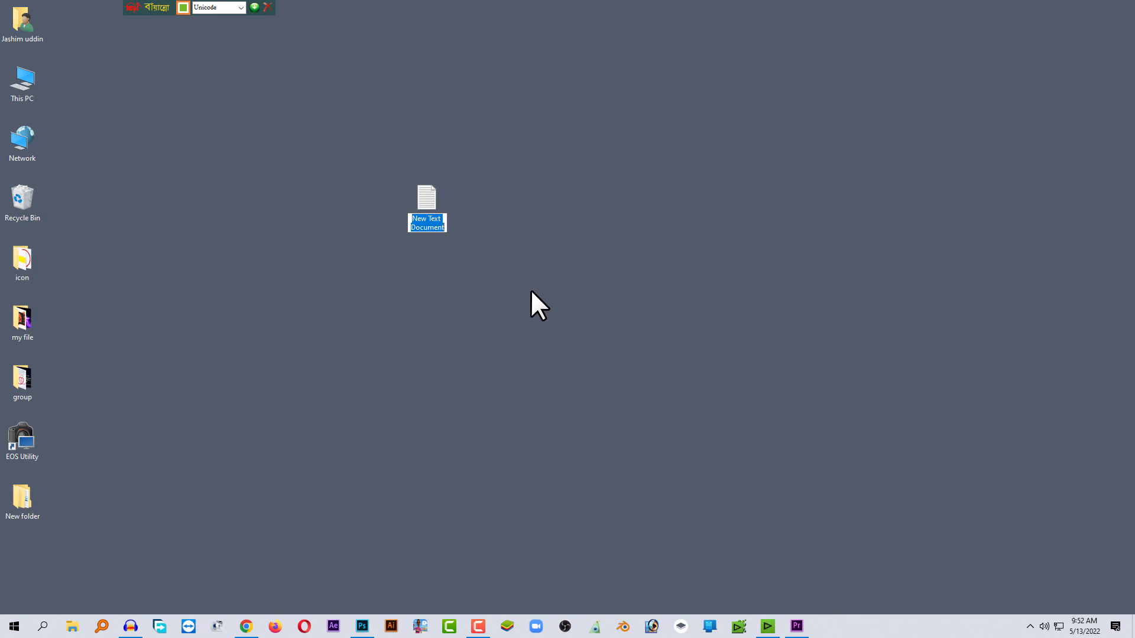
key(Return)
double_click(424, 223)
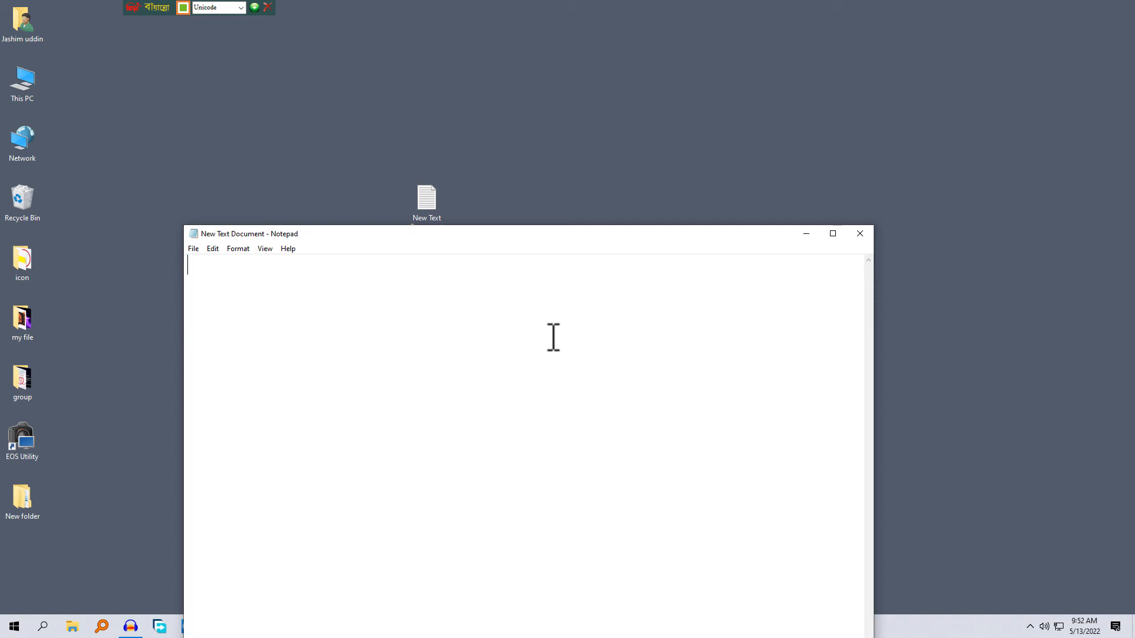
Enter "বাংলা ফন্ট" in the empty document and copy the whole text to the clipboard
text(বাংলা ফন্ট)
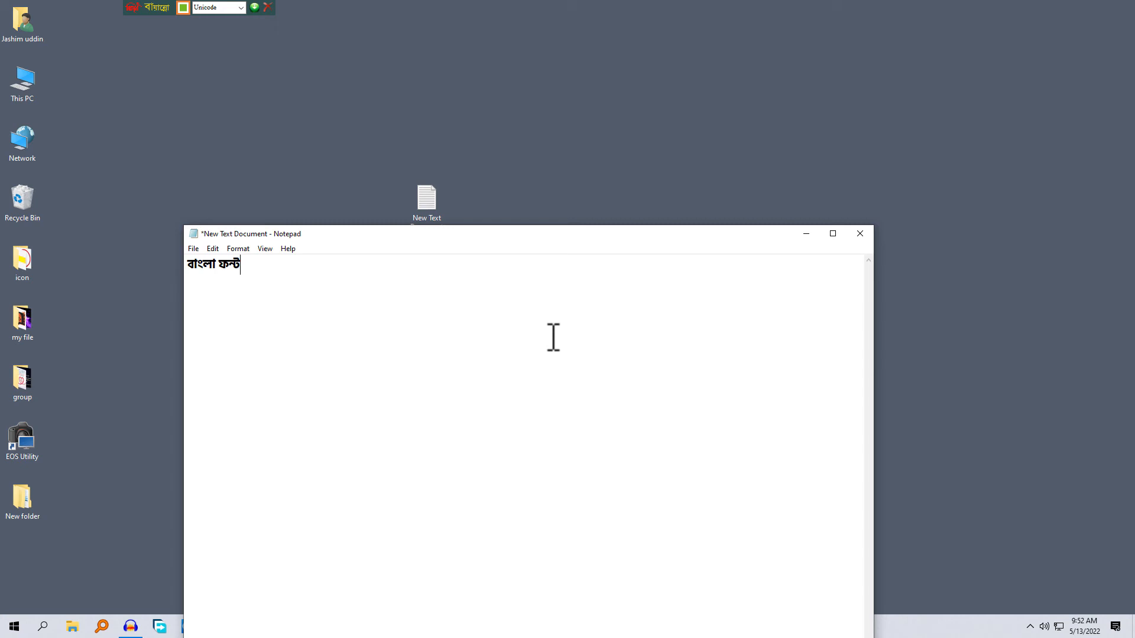
key(ctrl+a)
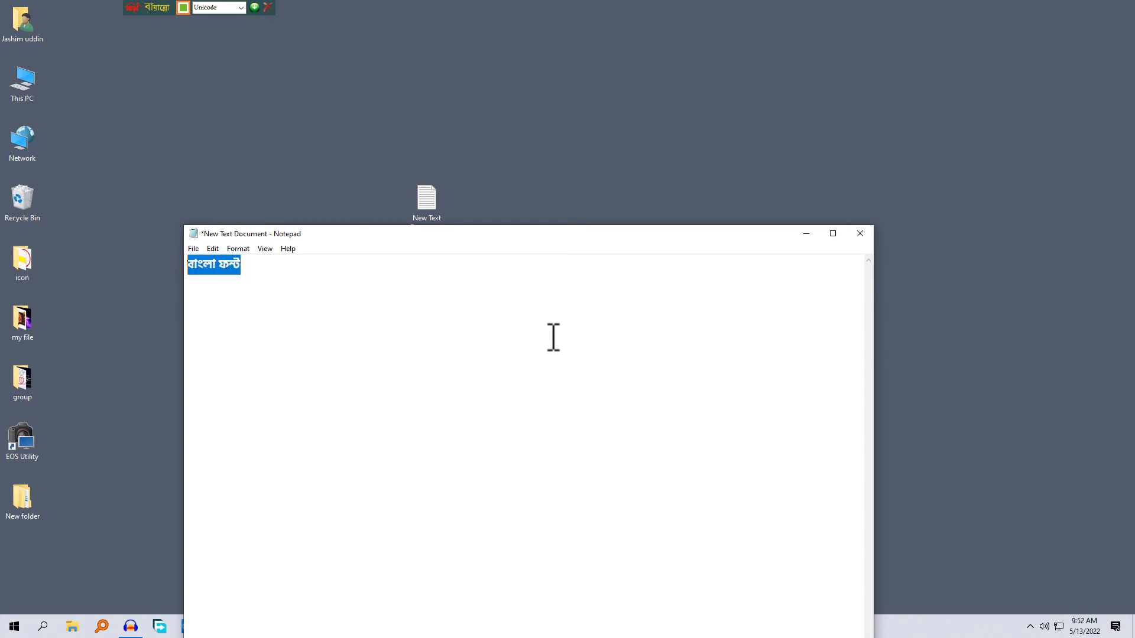
right_click(231, 264)
click(249, 298)
right_click(230, 271)
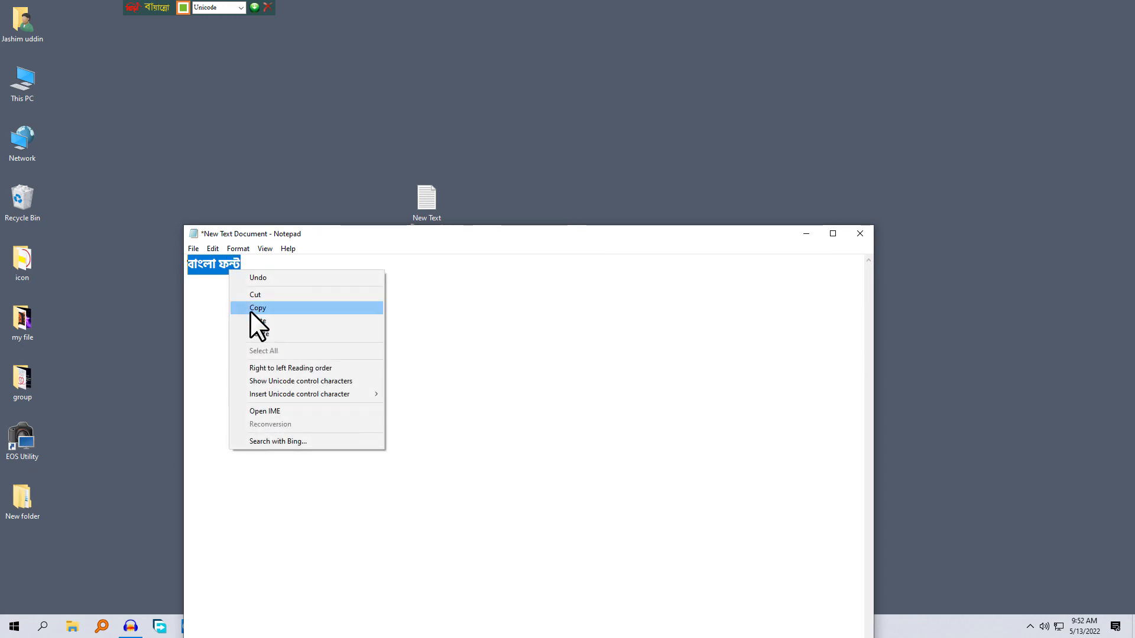
click(251, 308)
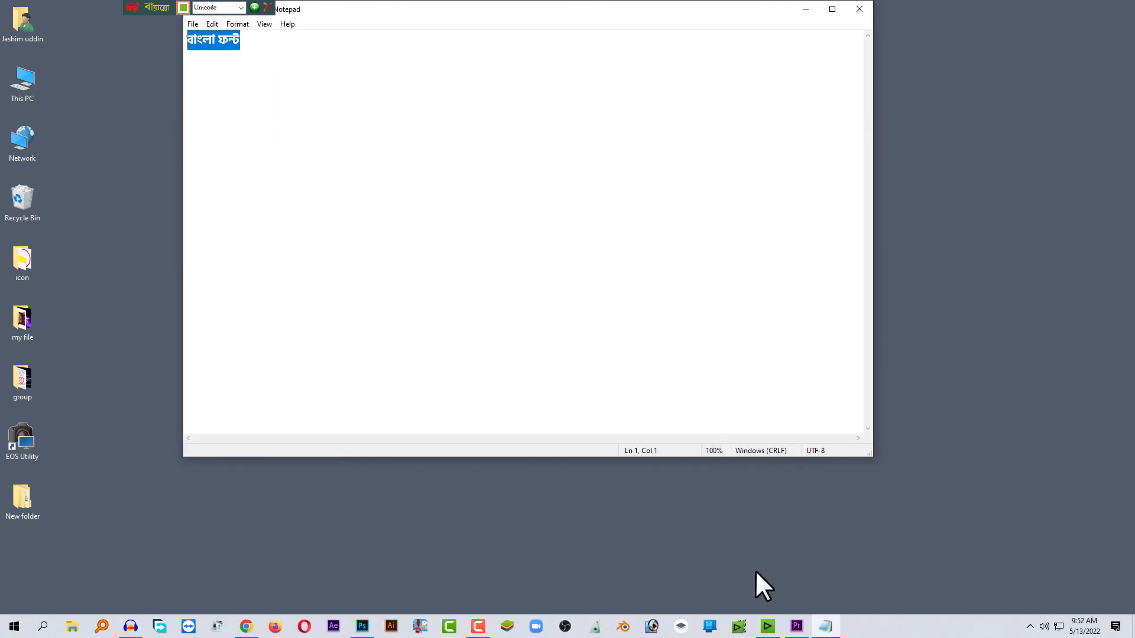
Switch to EDIUS, create a new QuickTitler clip in the bin and paste the copied Bengali text into the title
click(767, 625)
right_click(907, 160)
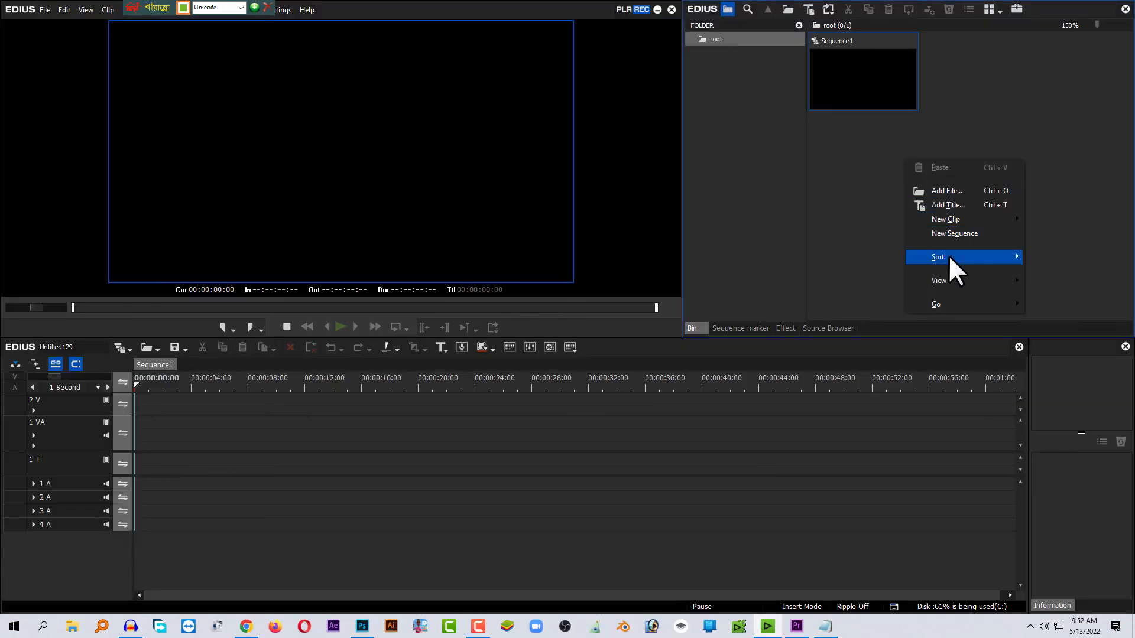
mouse_move(953, 219)
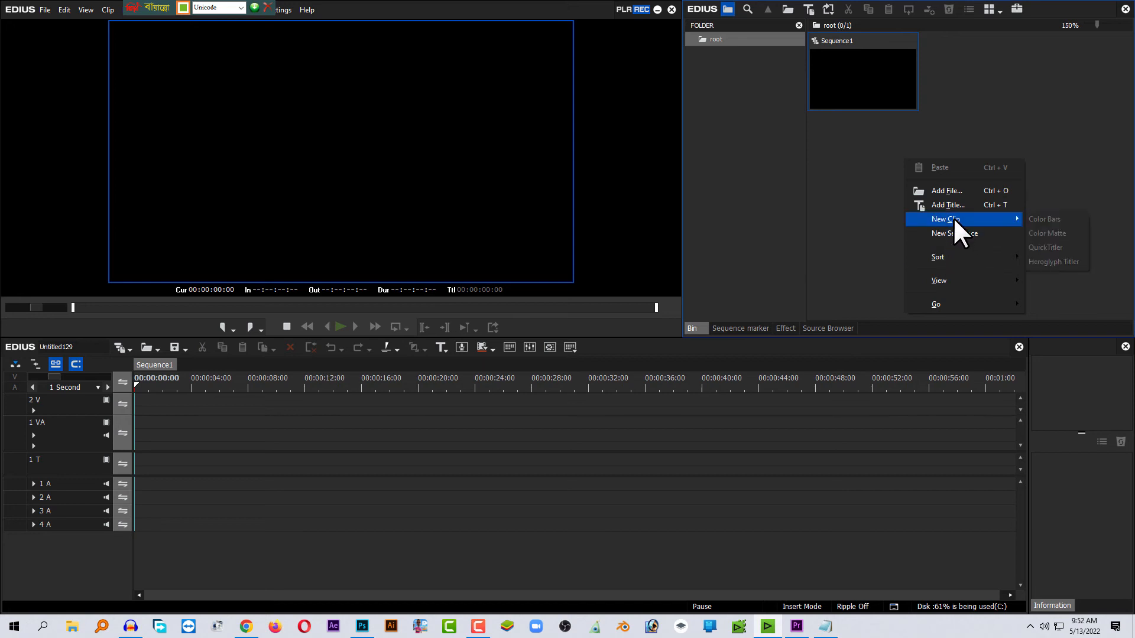
click(1048, 248)
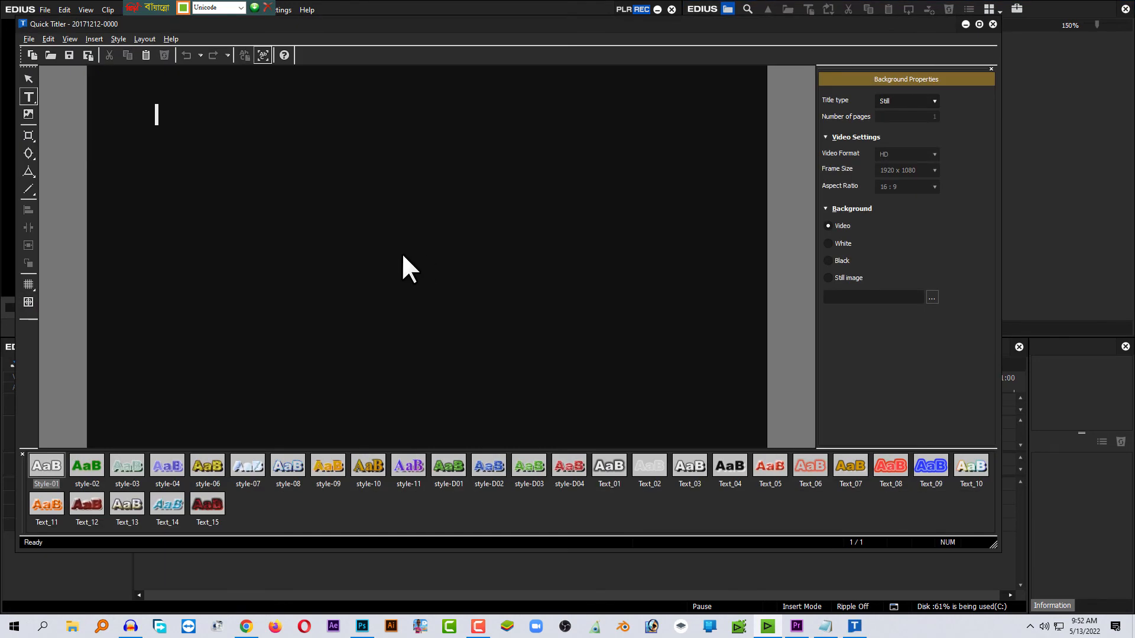
key(ctrl+v)
click(355, 236)
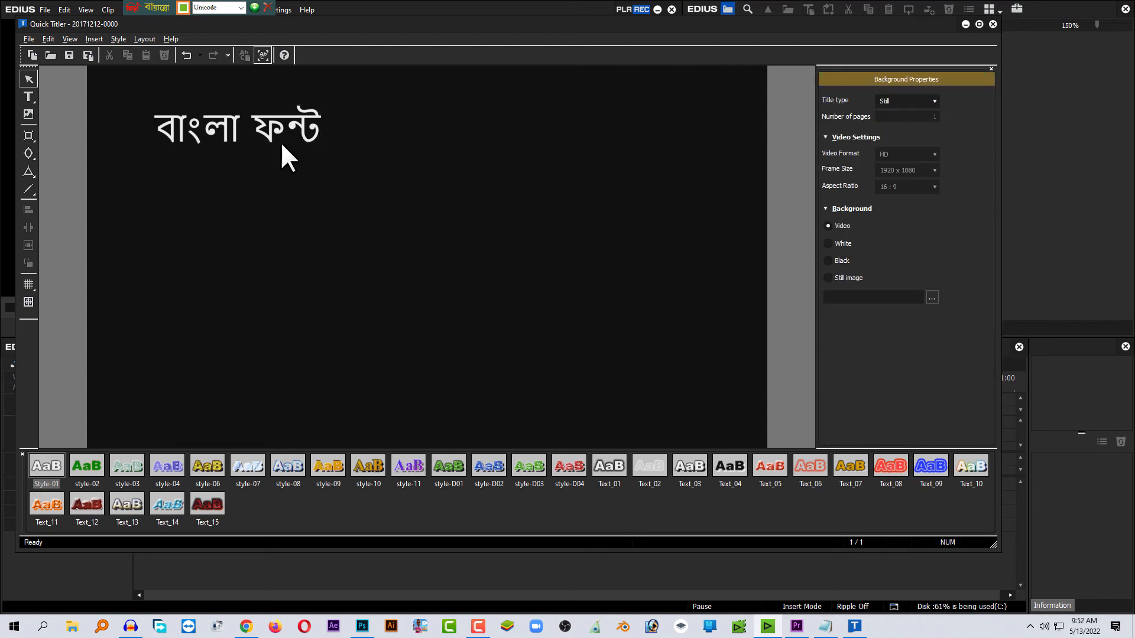
Move the Bengali title text toward the middle of the frame, to about X 633, Y 424, and set its font to Hind Siliguri SemiBold
drag(280, 141, 541, 326)
click(866, 247)
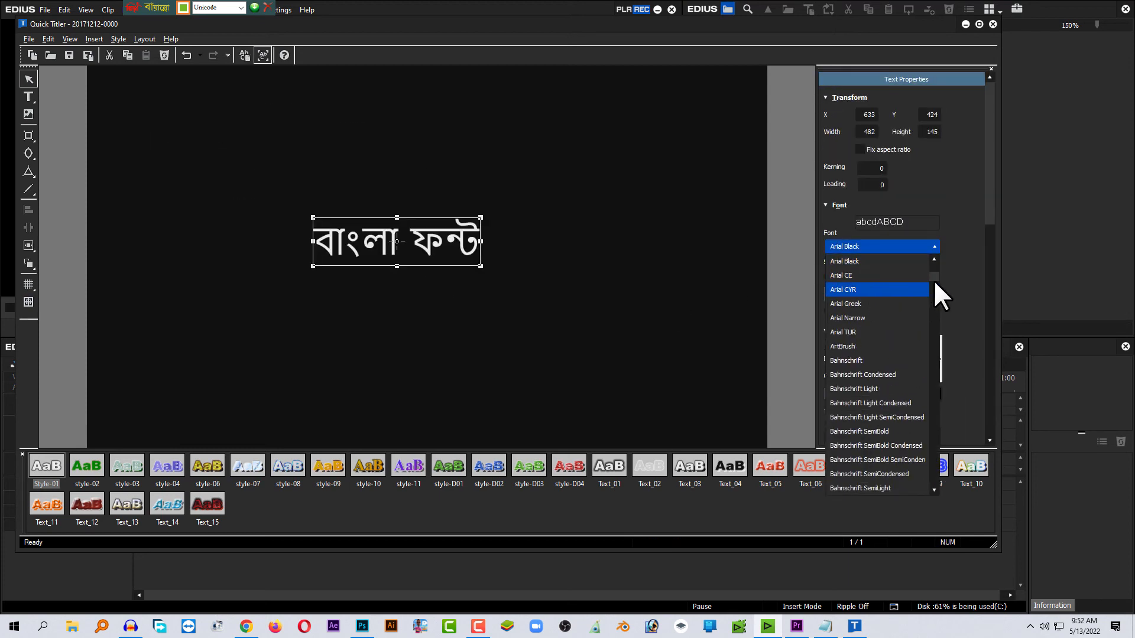
drag(934, 279, 921, 374)
click(875, 247)
click(876, 247)
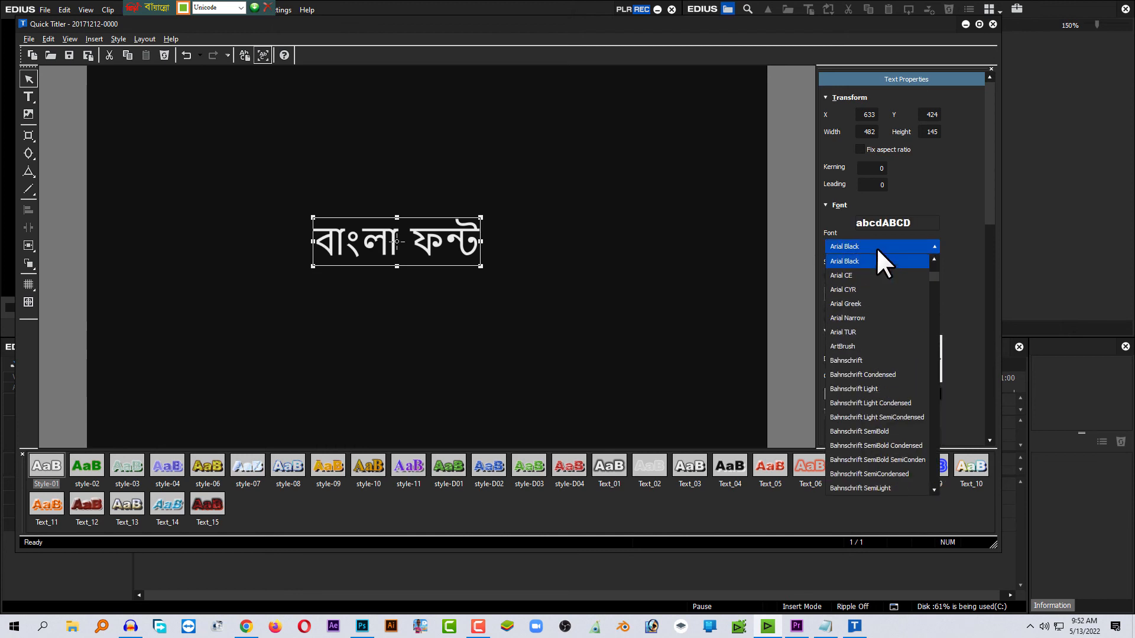
key(h)
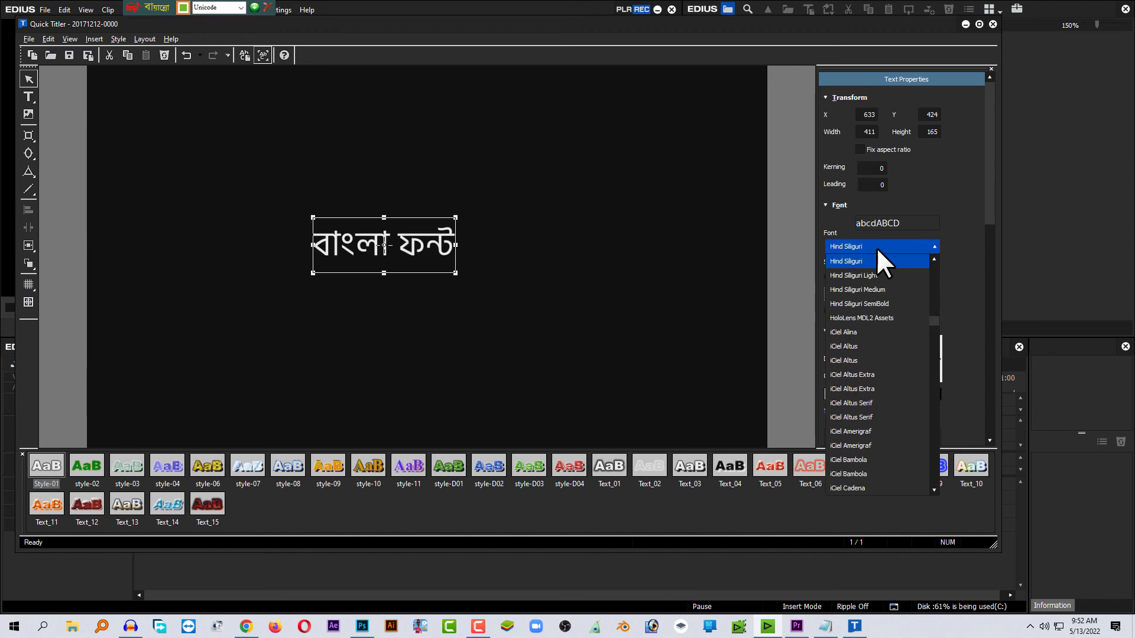
click(877, 303)
Enlarge the Bengali title text to about 793 by 365 and save the title to the bin
click(478, 253)
click(448, 250)
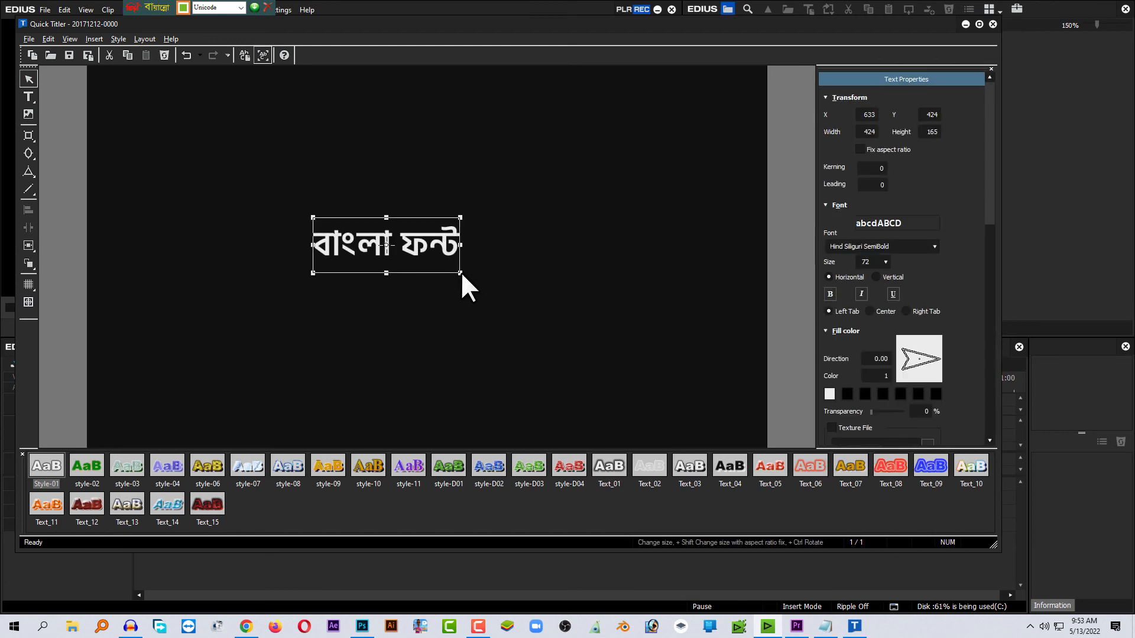
drag(460, 271, 590, 343)
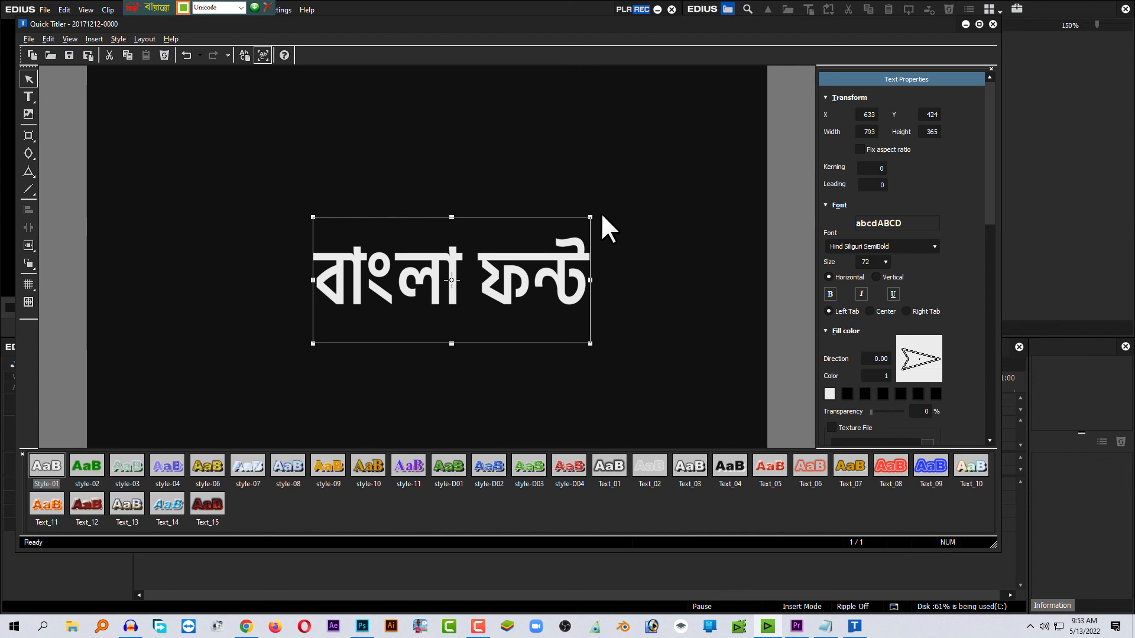
click(68, 56)
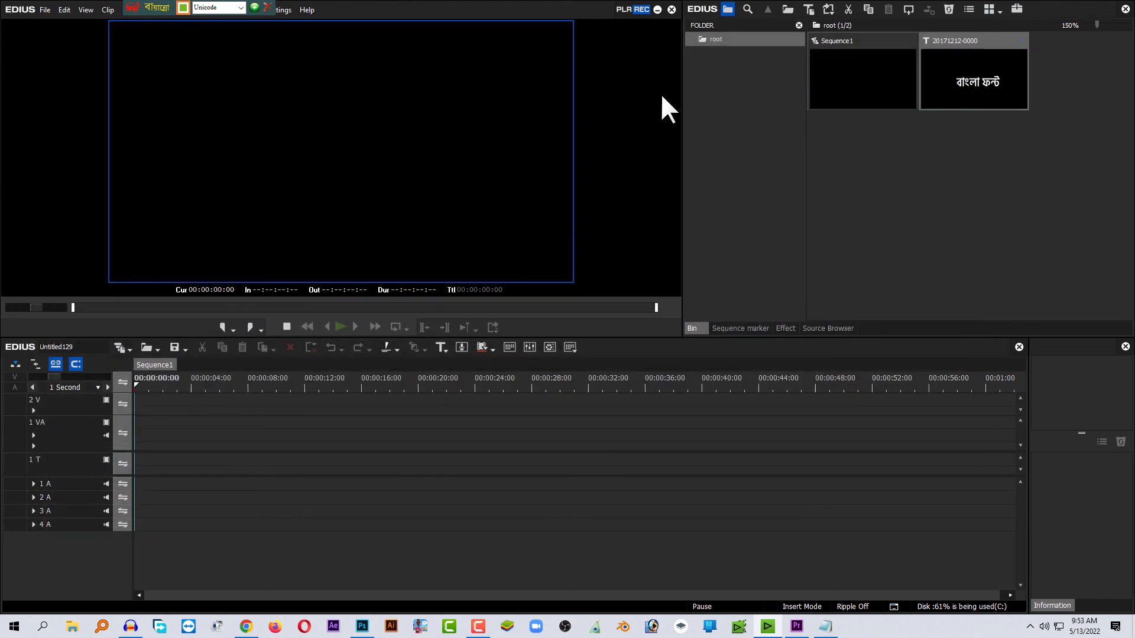